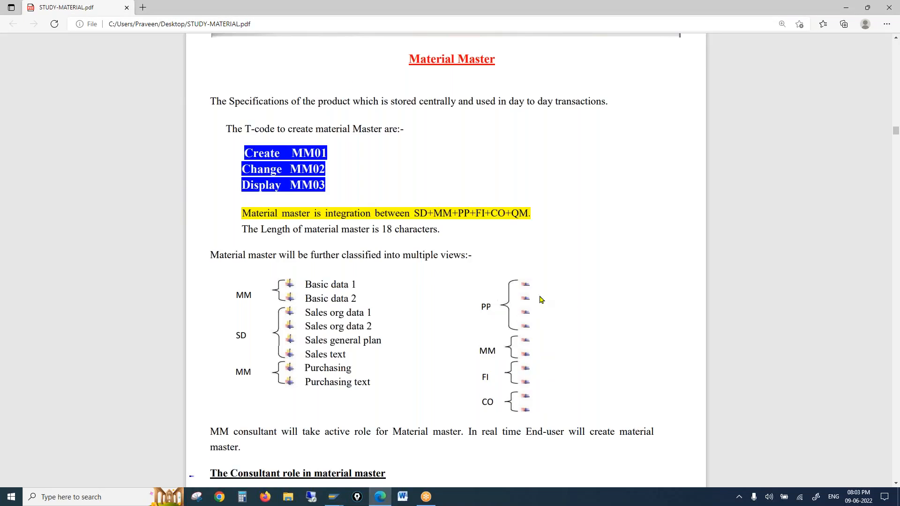
- Switch to the SAP session and start transaction MM01 to create a material
drag(410, 60, 462, 60)
click(457, 60)
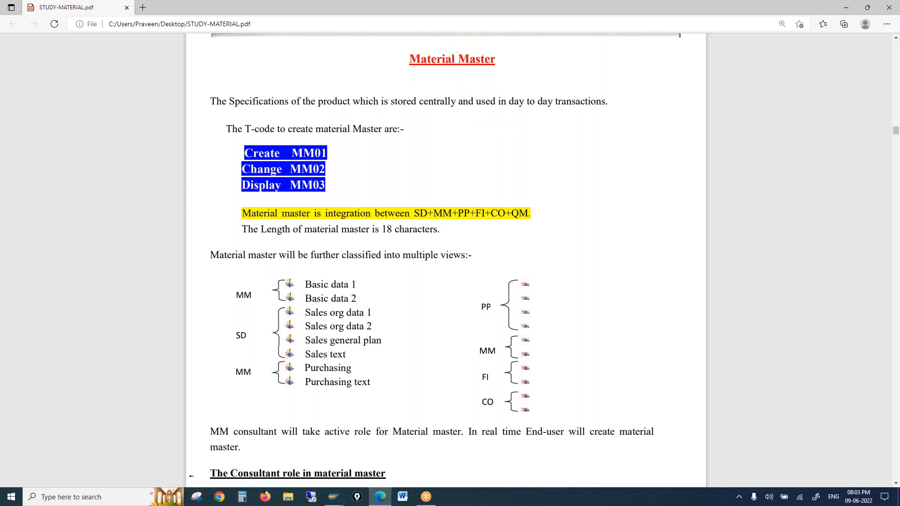
click(330, 499)
click(356, 464)
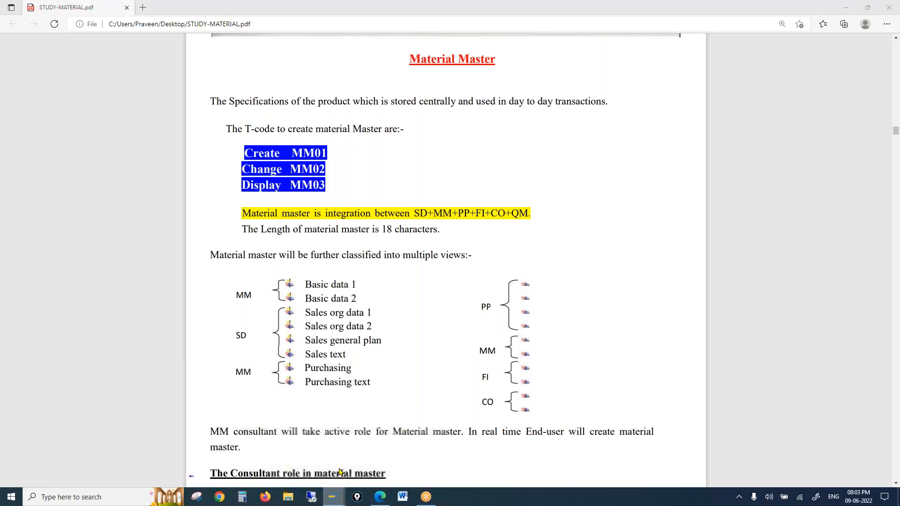
text(mm01)
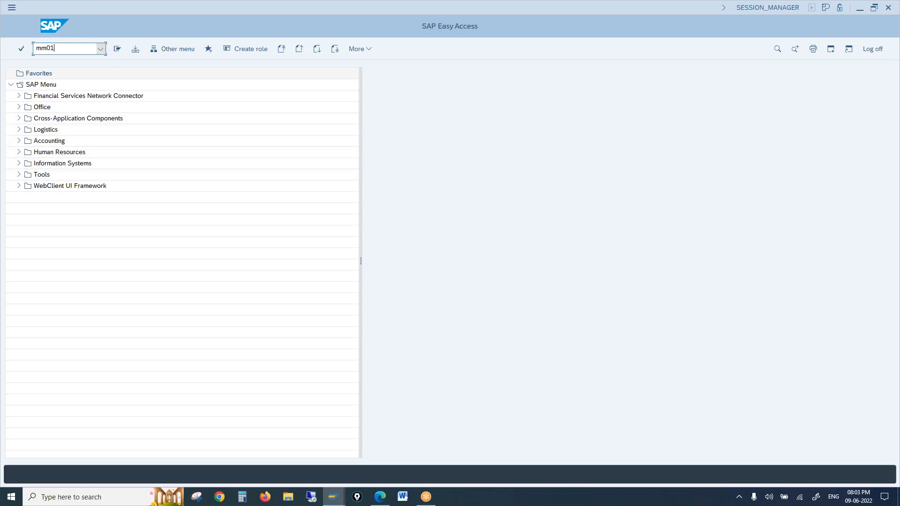
key(Return)
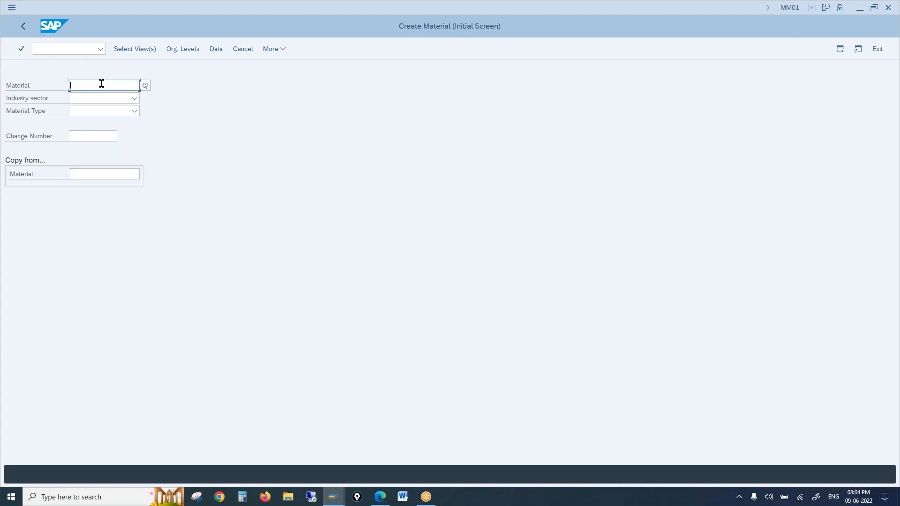
- Enter Asprn 100 as the material and set its industry sector to Pharmaceuticals
text(Asp)
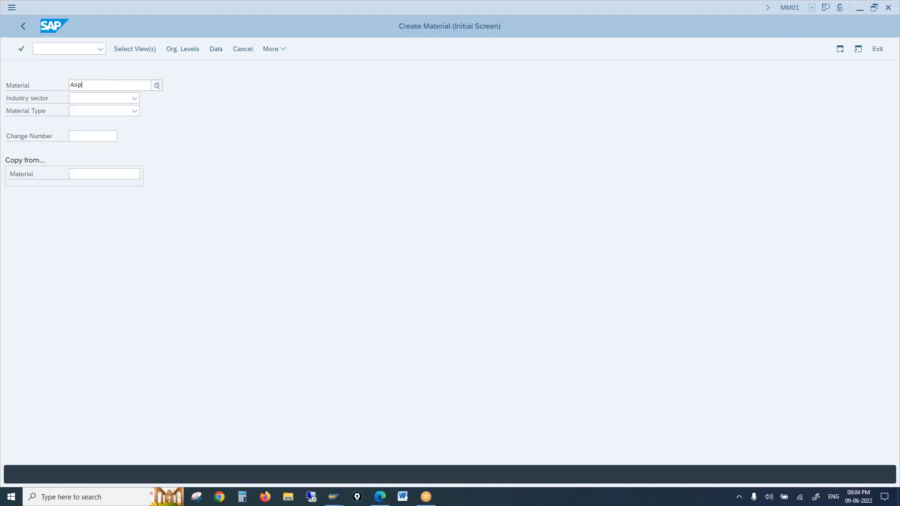
text(rimn)
key(BackSpace)
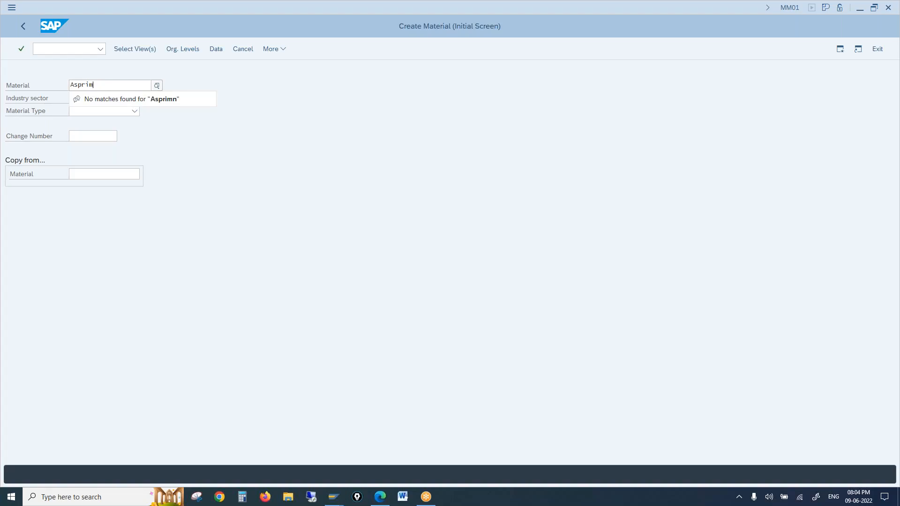
key(BackSpace)
key(BackSpace)
text(n 100)
click(244, 84)
click(133, 98)
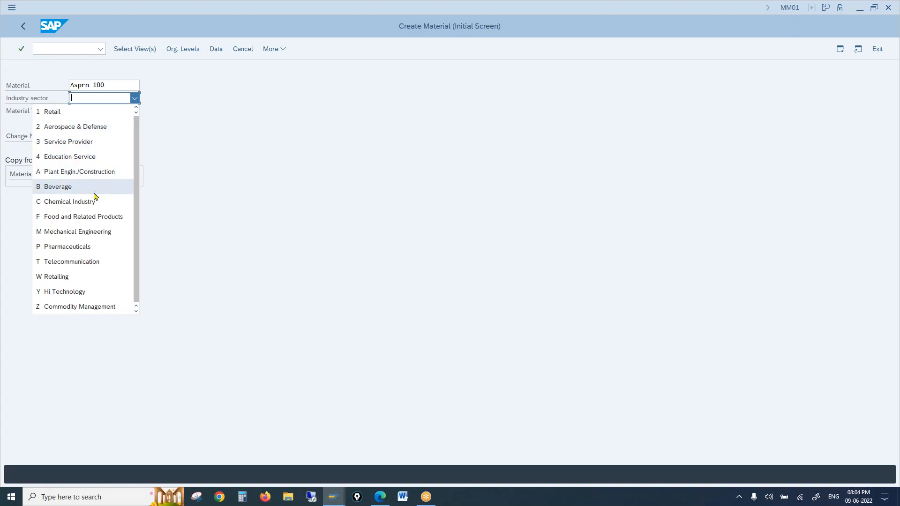
click(81, 247)
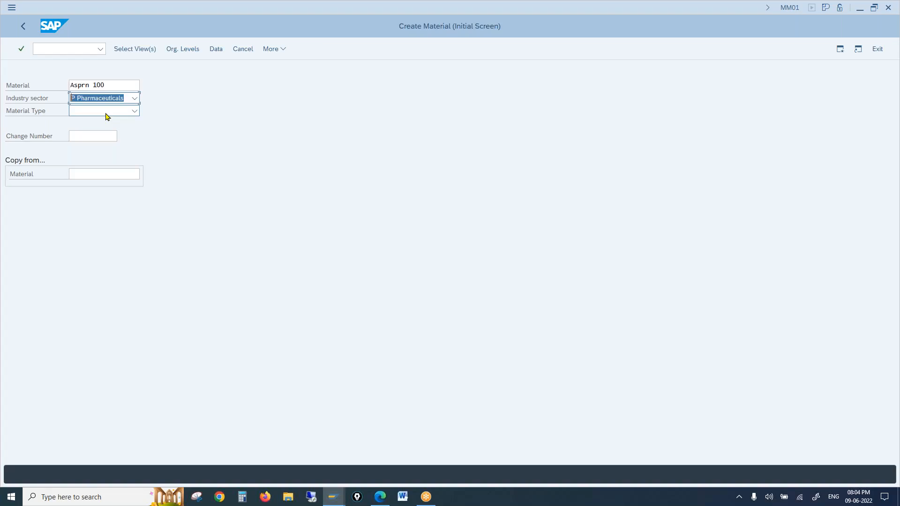
- Try the material type FERT Finished product and then HALB Semi-finished product
click(41, 114)
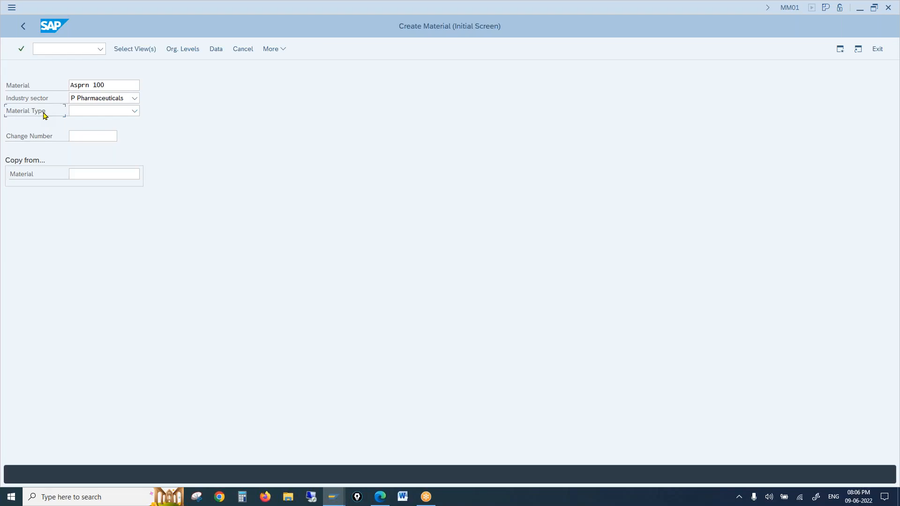
click(128, 112)
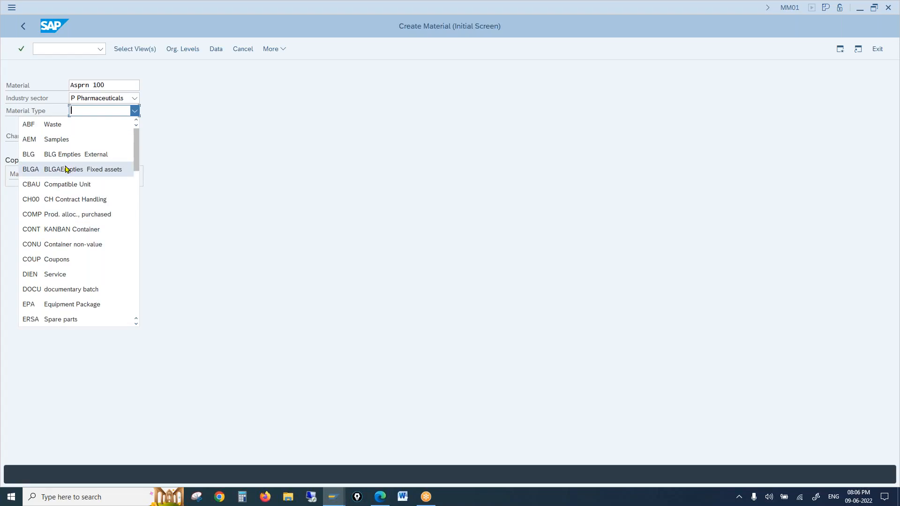
key(f)
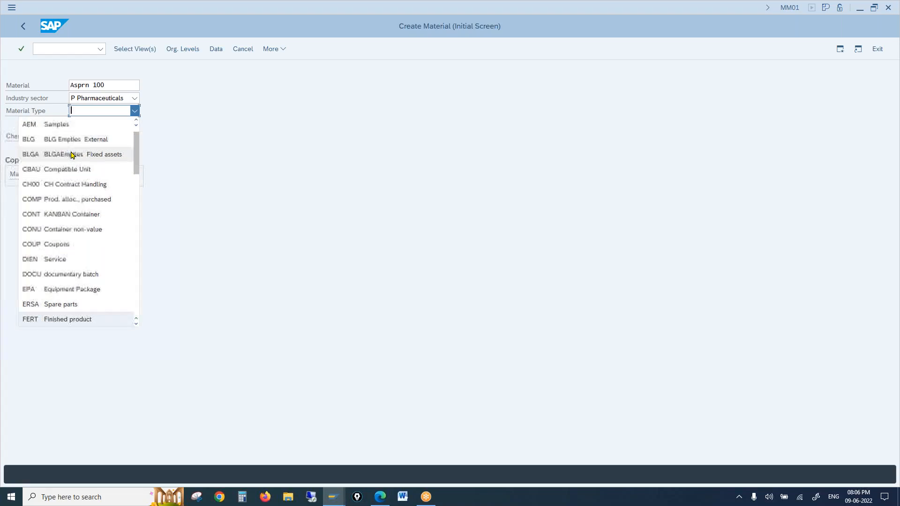
key(Return)
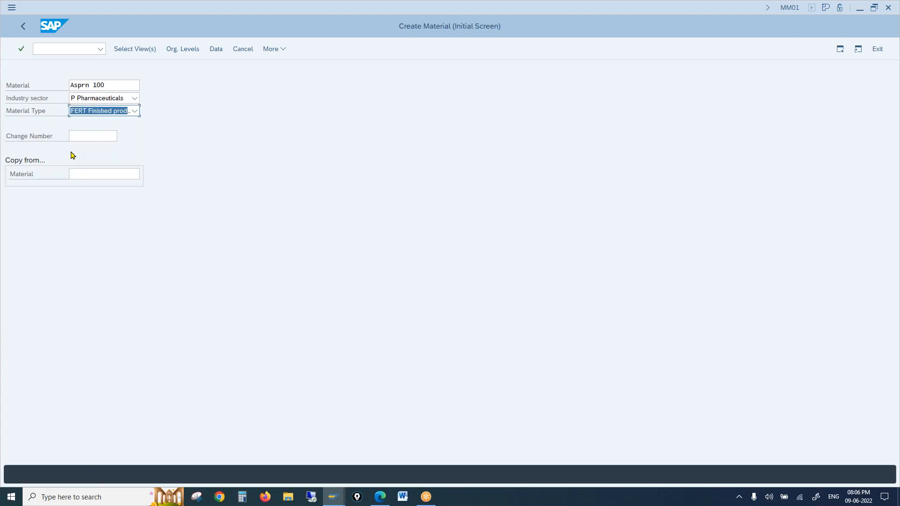
click(95, 112)
key(r)
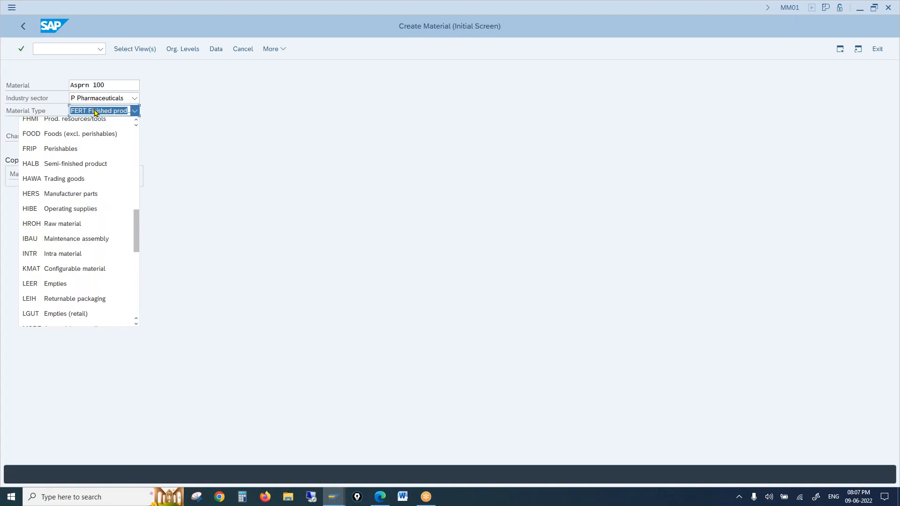
key(h)
key(Return)
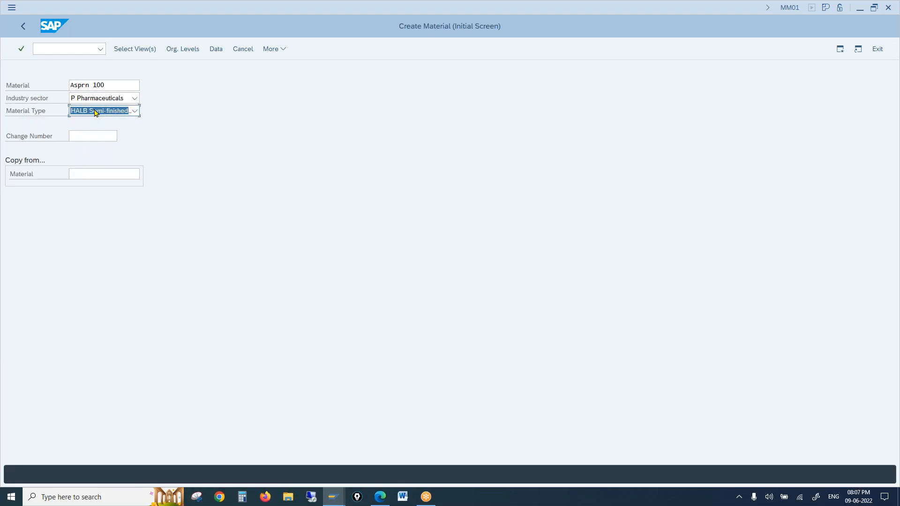
- Browse the material types around raw material and packaging, and pick DIEN Service
click(122, 115)
key(r)
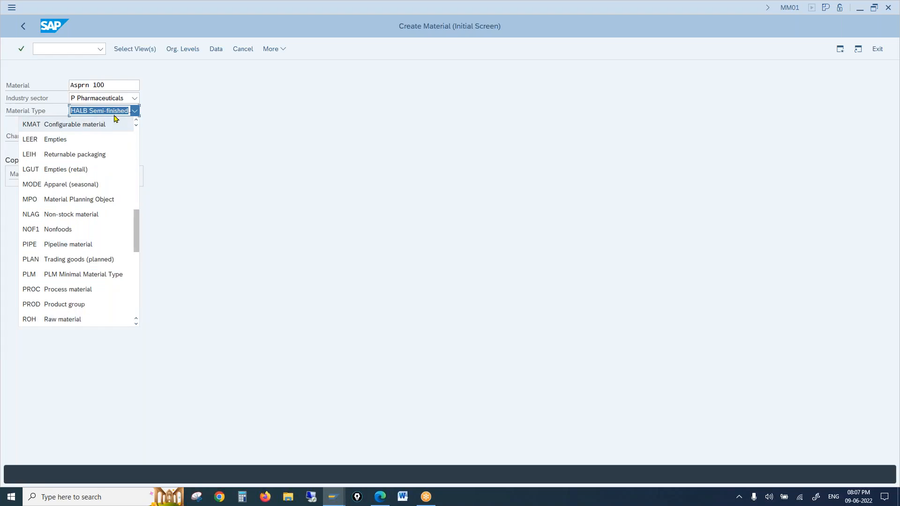
key(v)
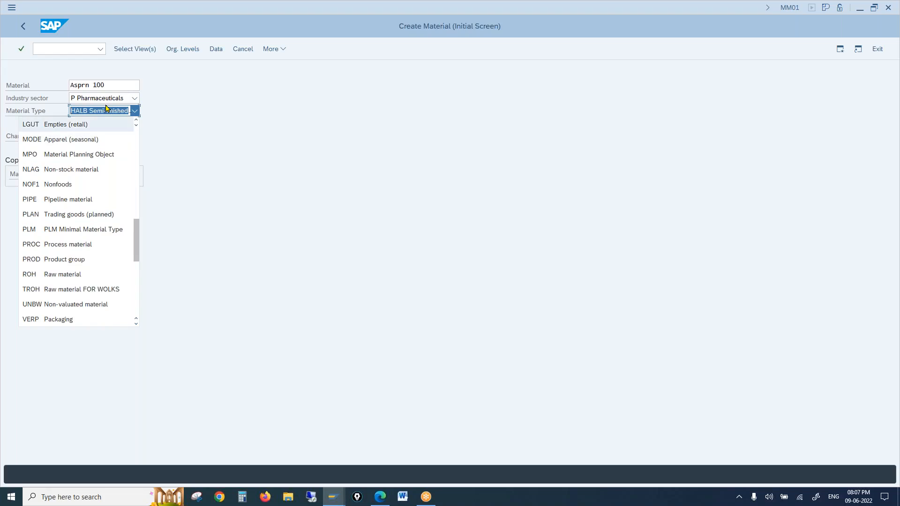
scroll(106, 109, up, 1)
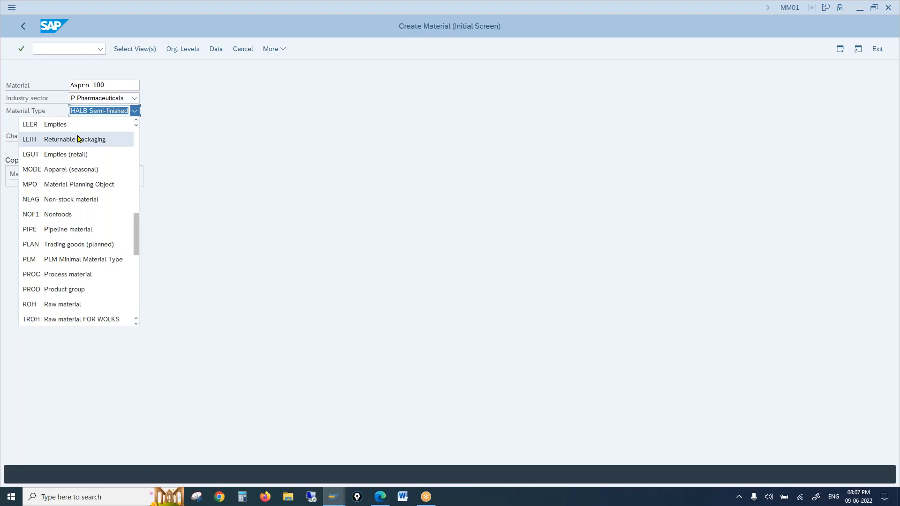
scroll(98, 117, up, 5)
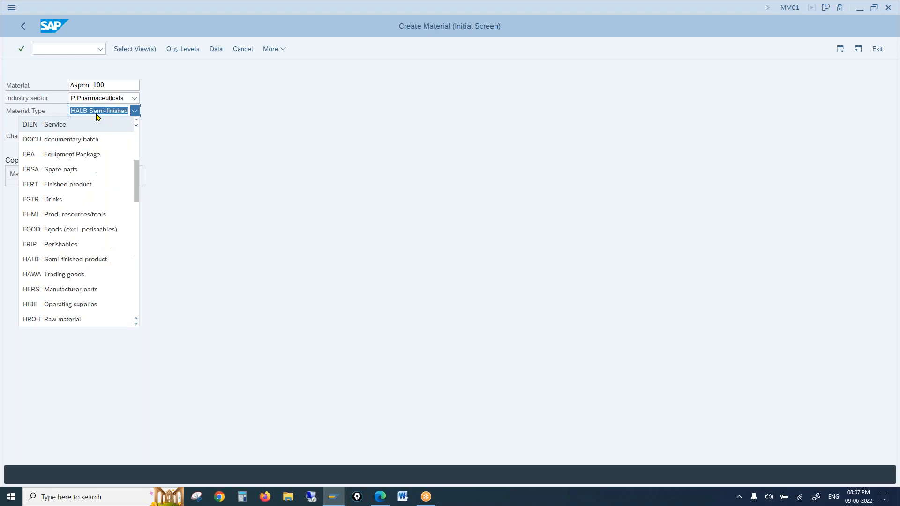
click(98, 118)
- Set the material type to FERT Finished product and proceed to the view selection
click(98, 116)
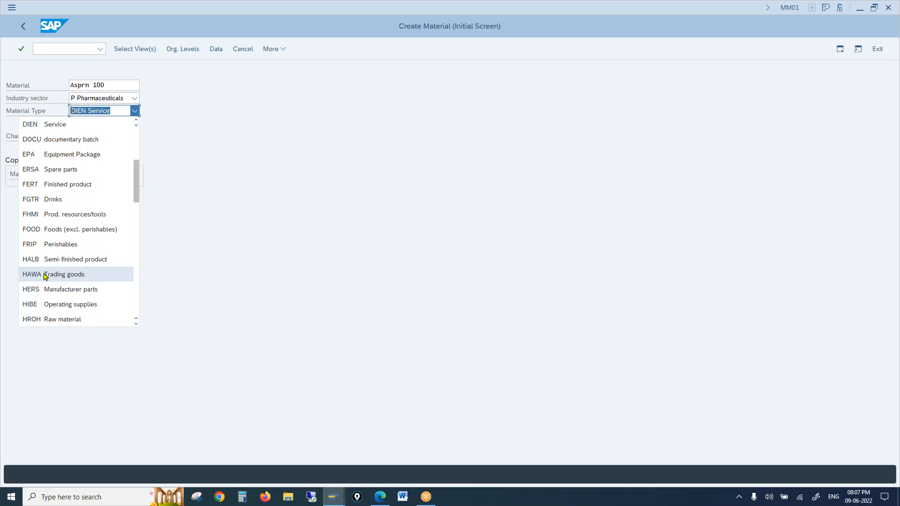
key(f)
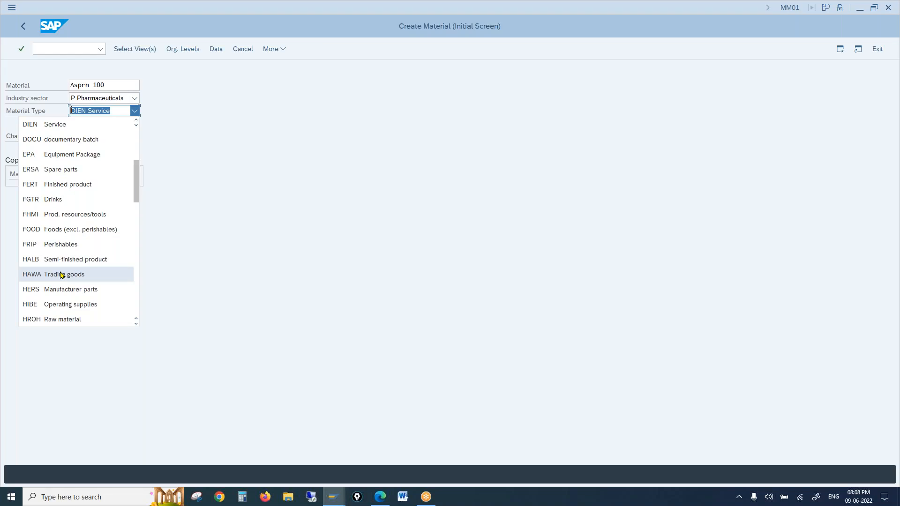
click(53, 185)
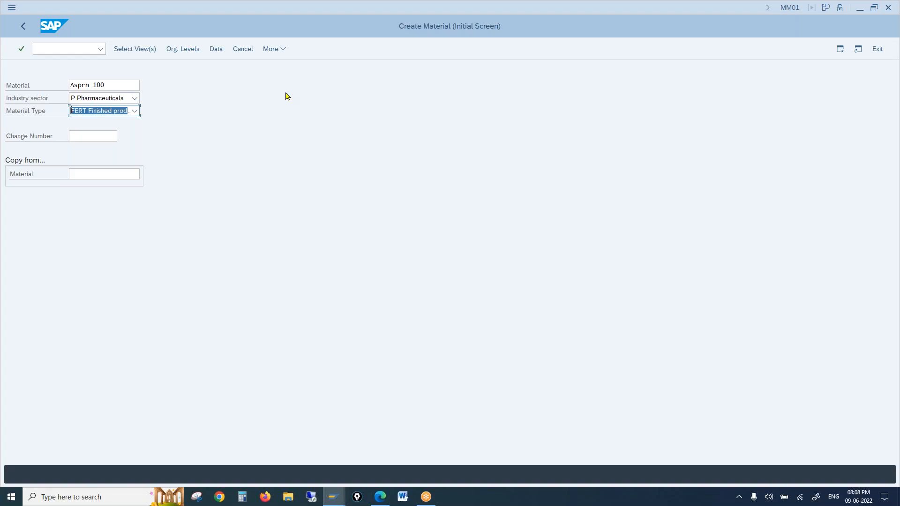
key(Return)
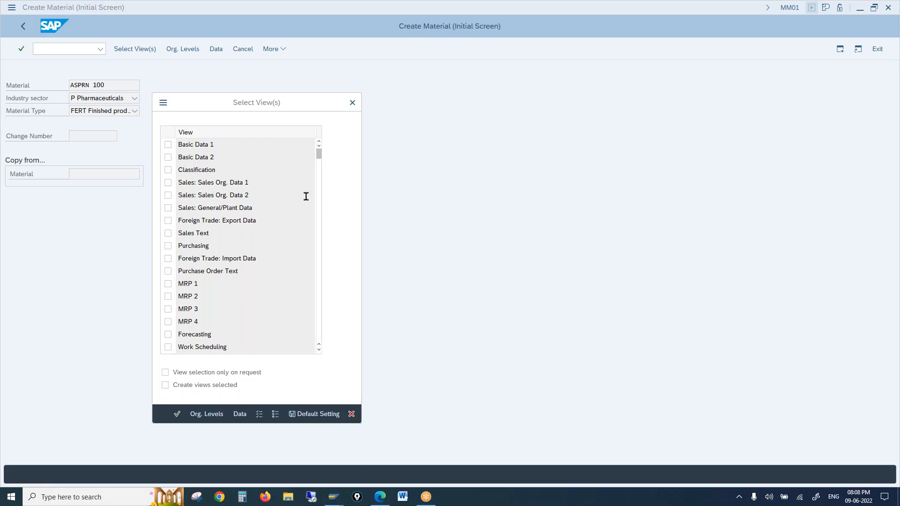
- Review the material views available for selection, including the MRP, warehouse, accounting and costing views
click(318, 350)
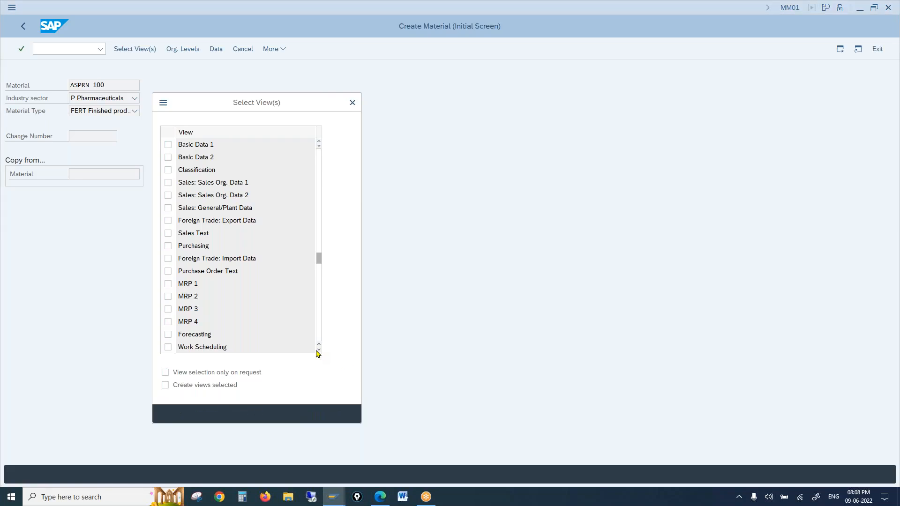
click(319, 164)
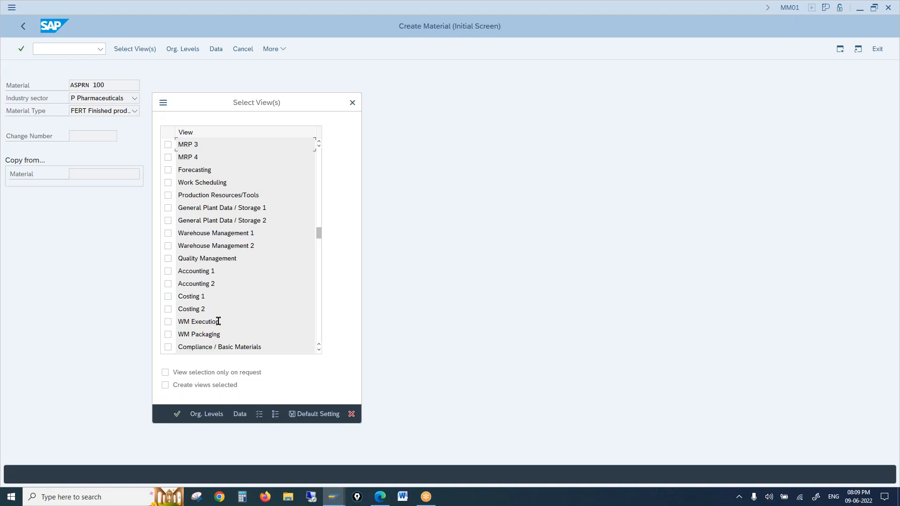
drag(193, 233, 210, 233)
drag(191, 170, 212, 170)
drag(318, 233, 323, 157)
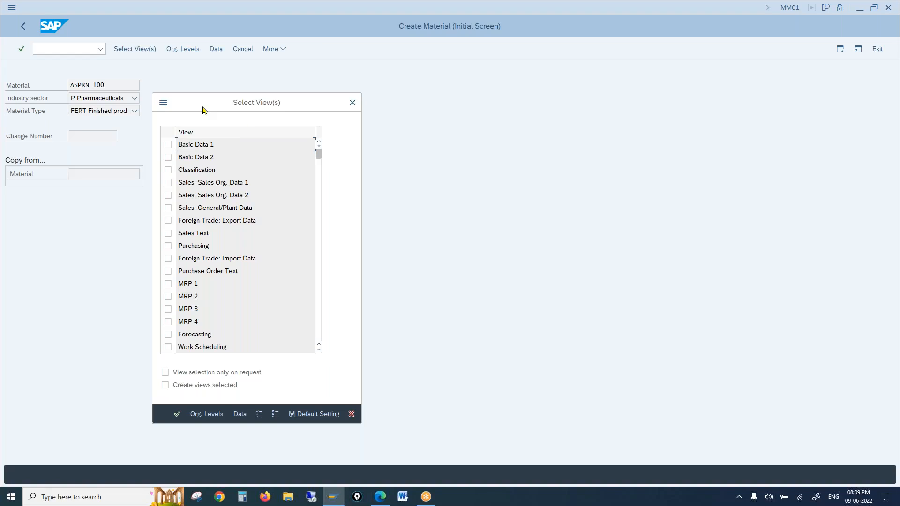
- Select the views Basic Data 1, Sales Org. Data 1 and 2, Sales General/Plant Data, Sales Text, and MRP 1 to 3
click(168, 157)
click(168, 158)
click(168, 196)
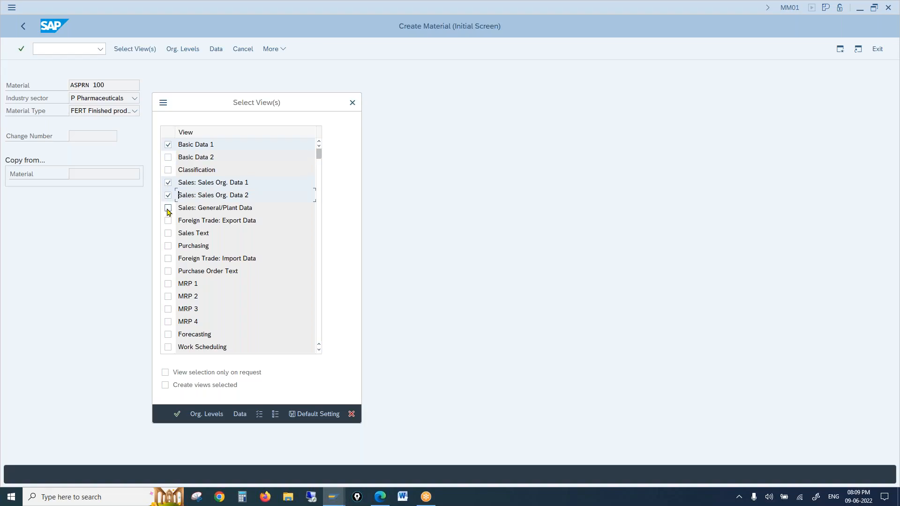
click(168, 209)
click(169, 234)
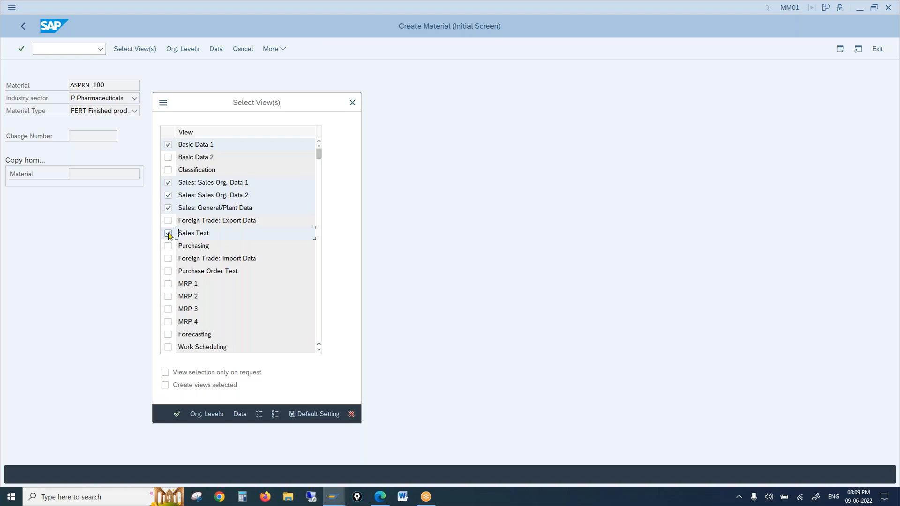
click(168, 284)
click(168, 296)
click(168, 309)
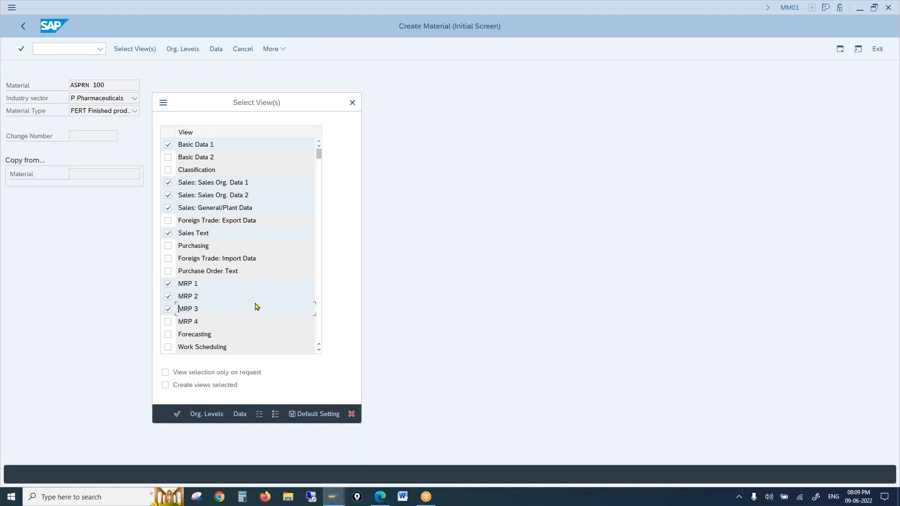
- Add the General Plant Data / Storage 1 and Accounting 1 views and confirm the view selection
click(319, 350)
click(319, 350)
click(319, 350)
click(320, 350)
click(319, 350)
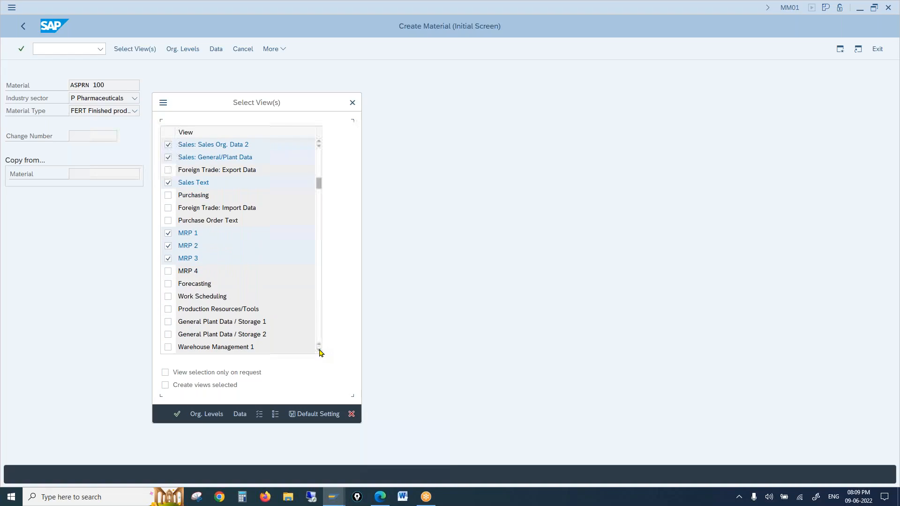
click(319, 350)
click(169, 310)
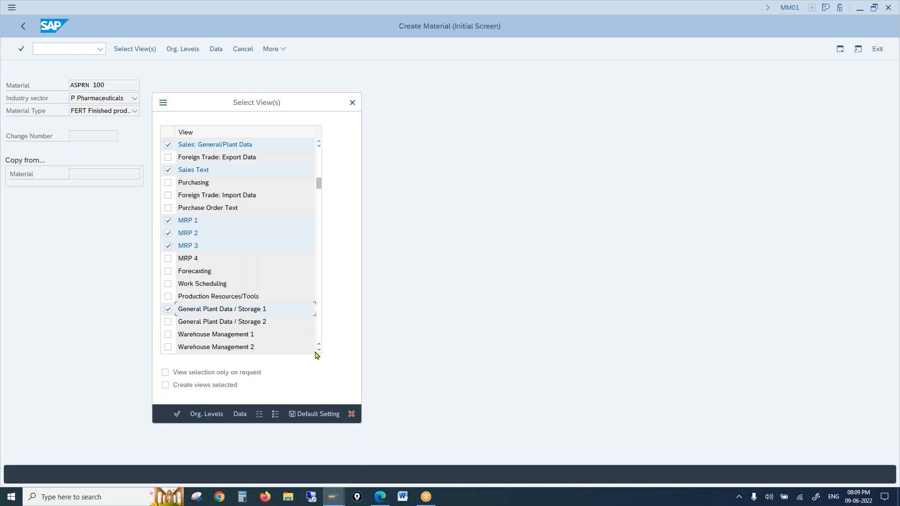
click(319, 351)
click(319, 350)
click(319, 350)
click(319, 350)
click(168, 323)
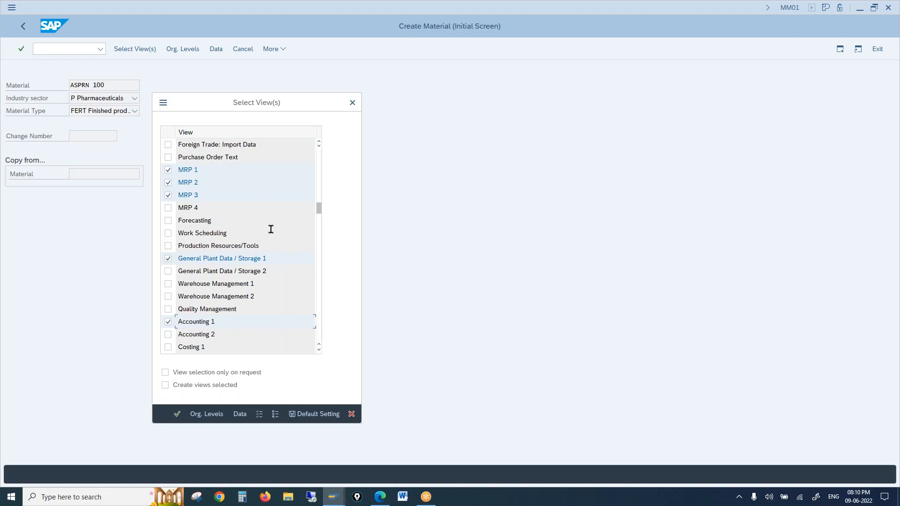
key(Return)
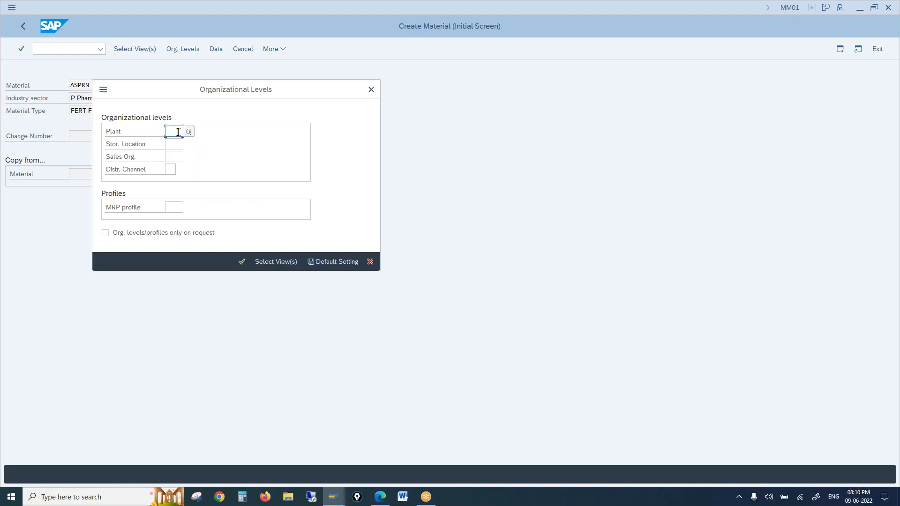
- Enter plant 1000 and storage location 0001 in the organizational levels
text(1000)
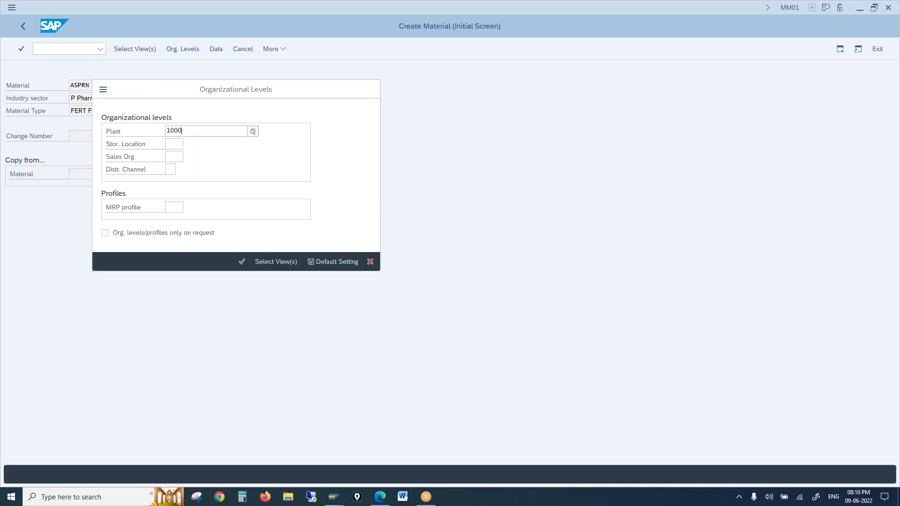
key(Tab)
text(100)
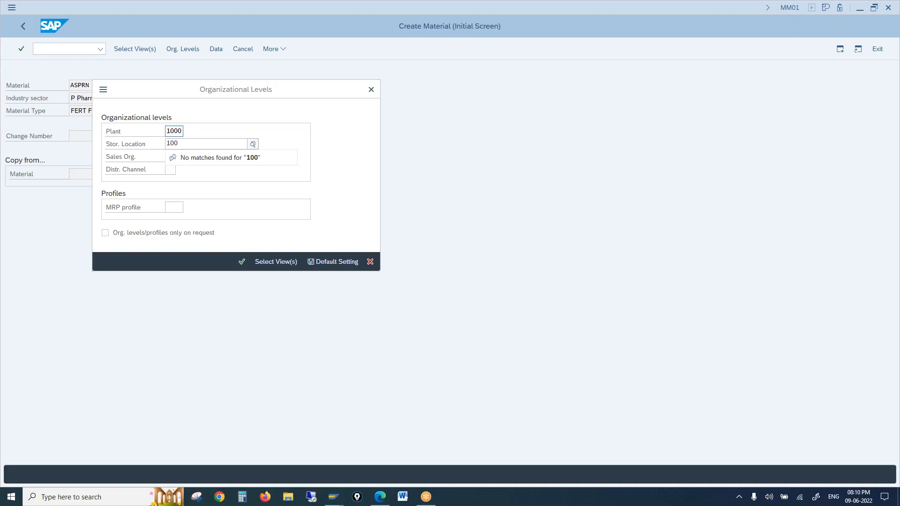
text(0)
key(BackSpace)
key(BackSpace)
key(BackSpace)
key(BackSpace)
text(0001)
key(Tab)
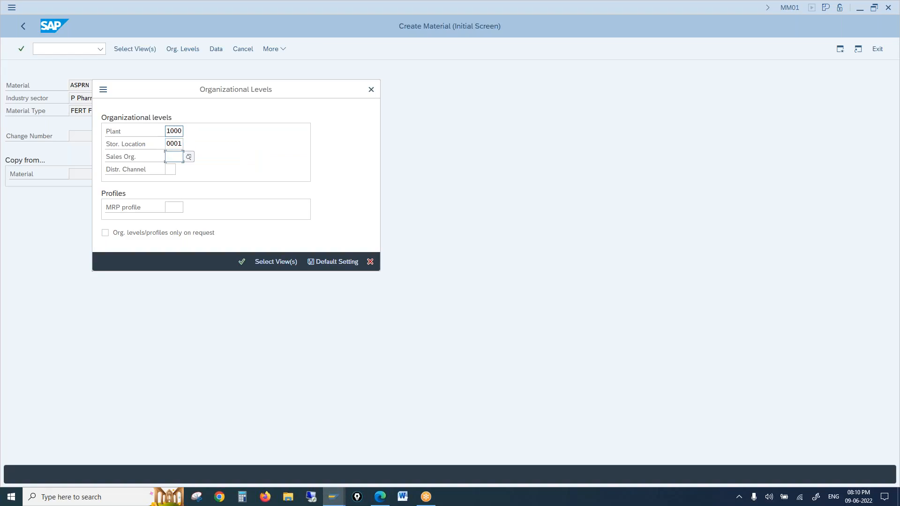
- Enter sales organization 1000 and distribution channel 10, and confirm the organizational levels
text(1000)
key(Tab)
text(10)
key(Return)
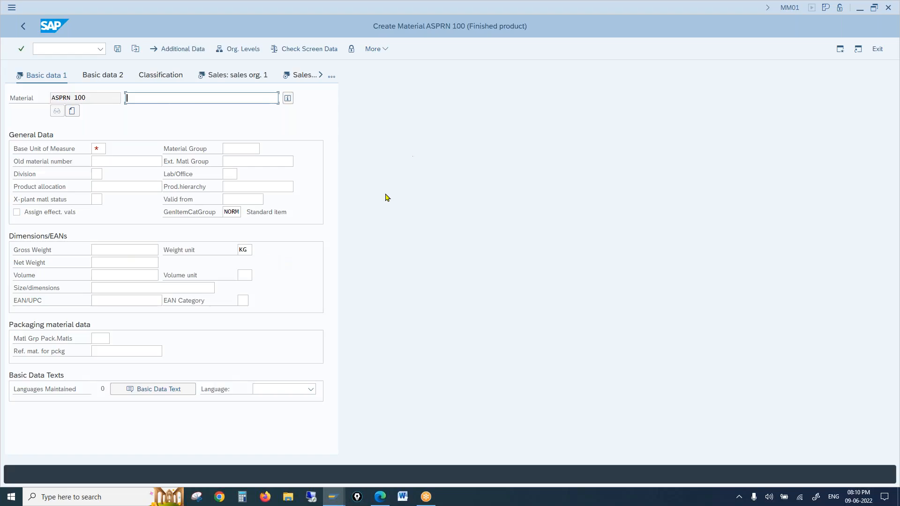
- Leave the material creation for transaction MM02 and open material 100-300 for changing
click(55, 51)
text(/n)
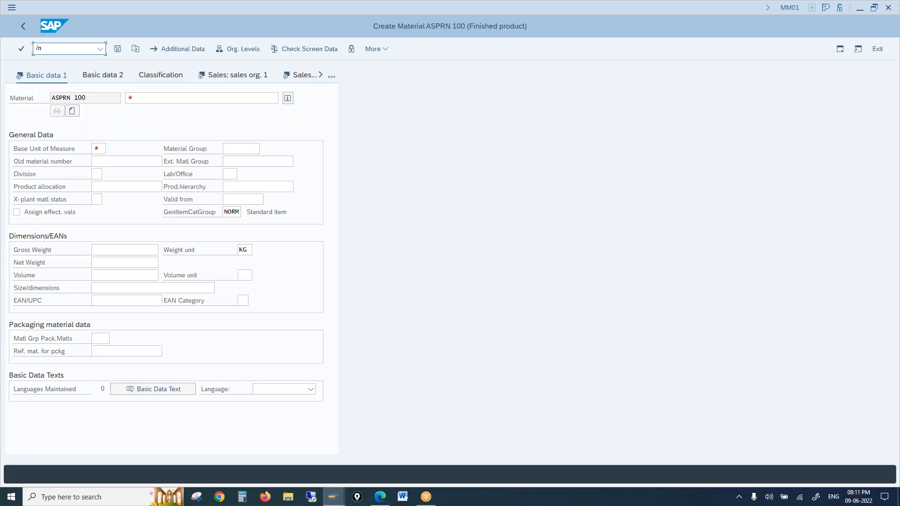
text(mm02)
key(Return)
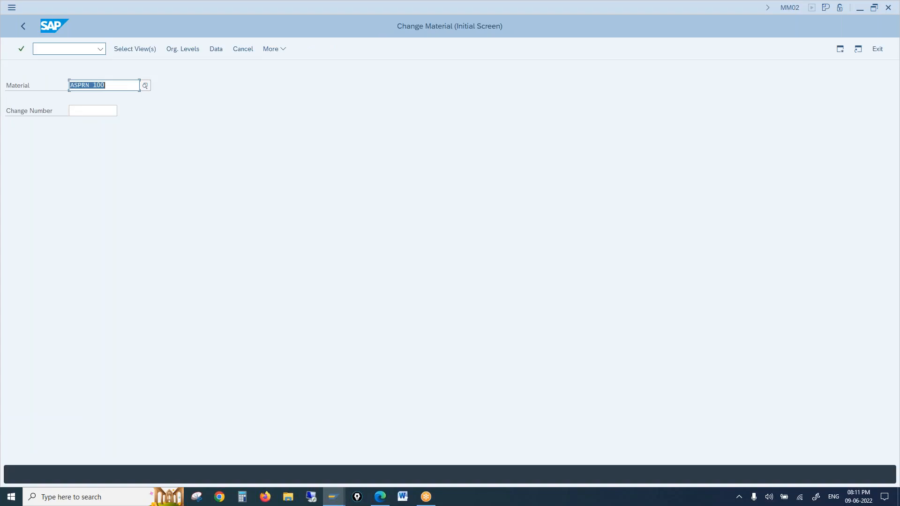
text(100300)
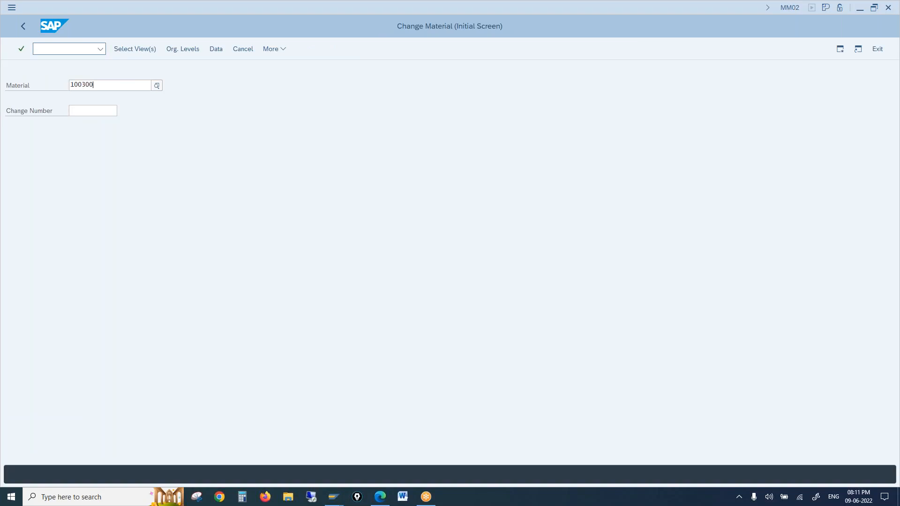
key(Return)
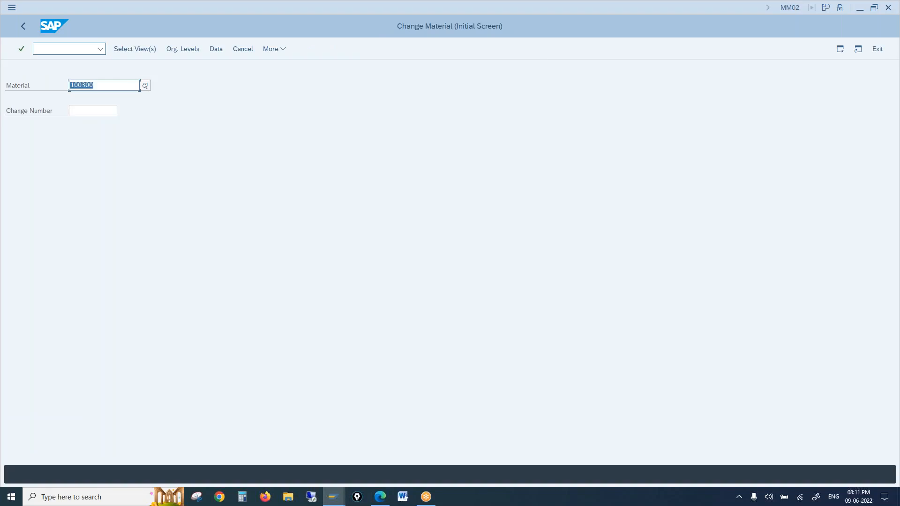
text(100-300)
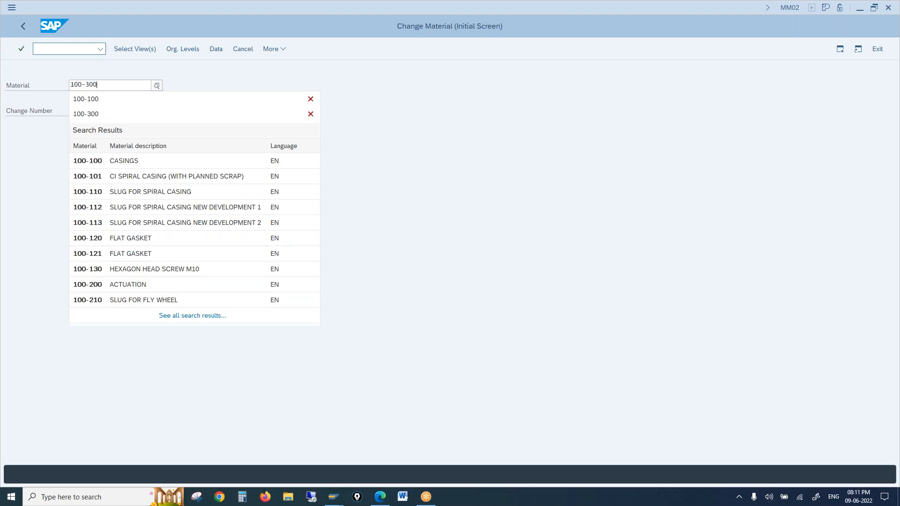
key(Return)
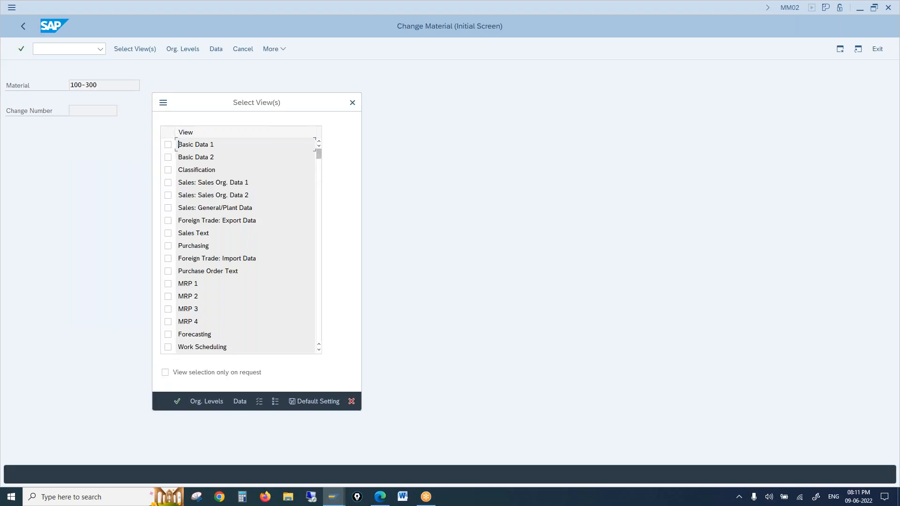
- Select the views Basic Data 1 and Sales: Sales Org. Data 1 for material 100-300 and confirm
click(168, 147)
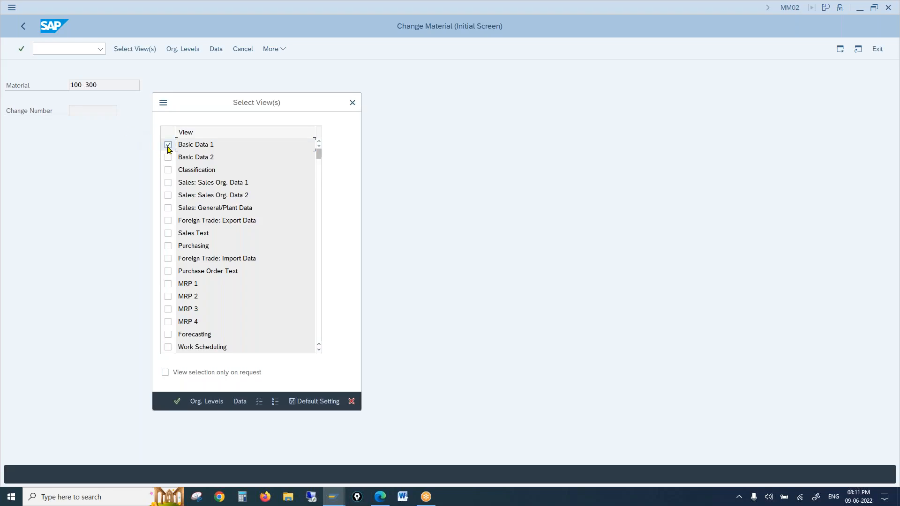
click(168, 183)
key(Return)
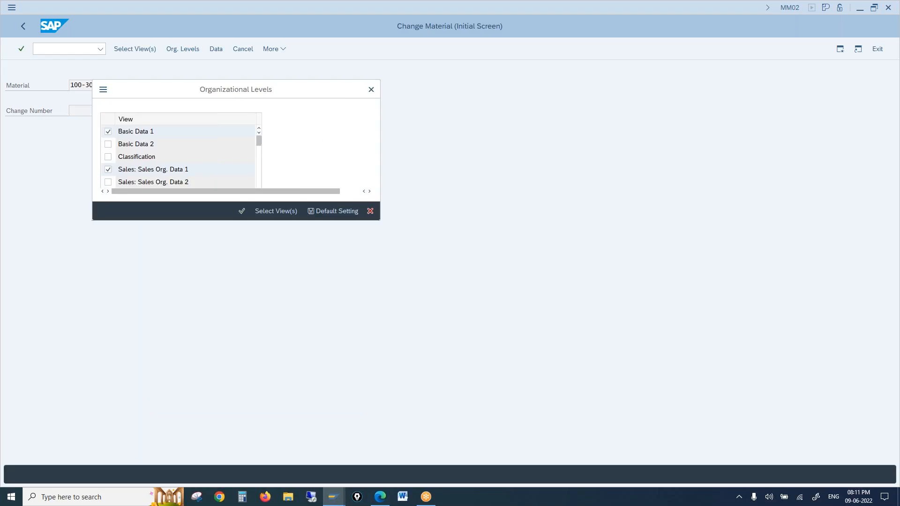
- Enter plant 1000 and sales organization 1000 in the organizational levels
text(1000)
key(Tab)
text(1000)
key(Tab)
text(10)
key(Return)
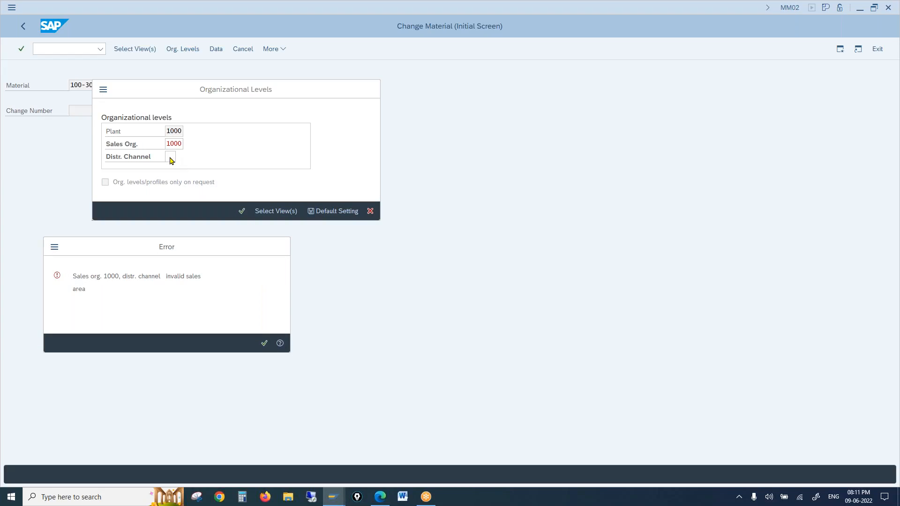
key(Return)
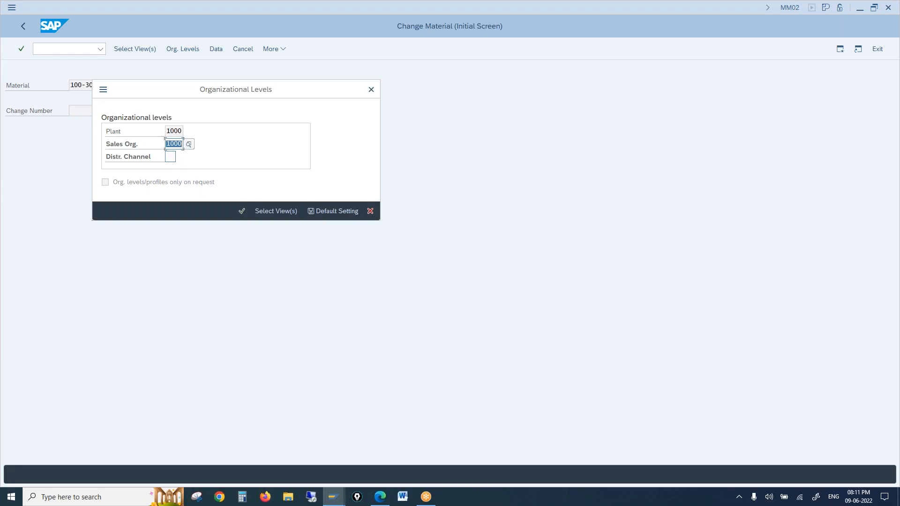
- Set the distribution channel to 10 and confirm the organizational levels to open the material's basic data
click(170, 156)
text(10)
key(Return)
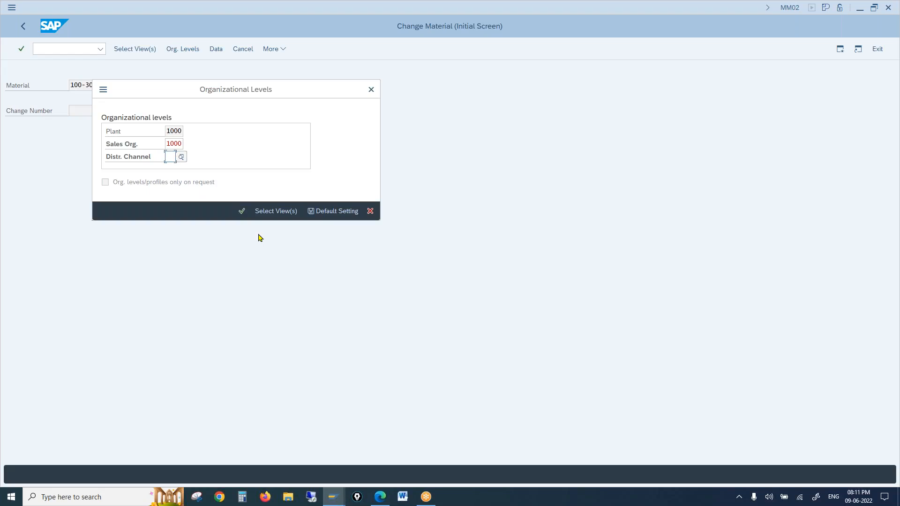
text(10)
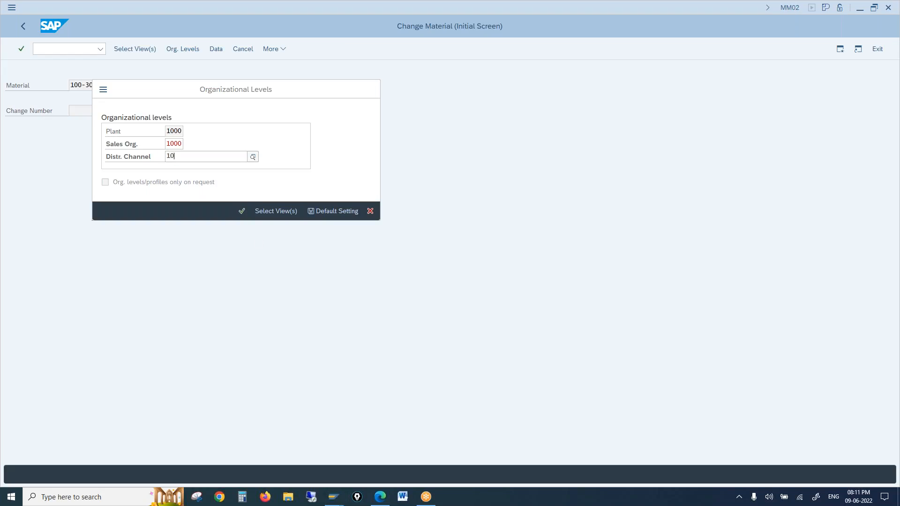
click(233, 221)
key(Return)
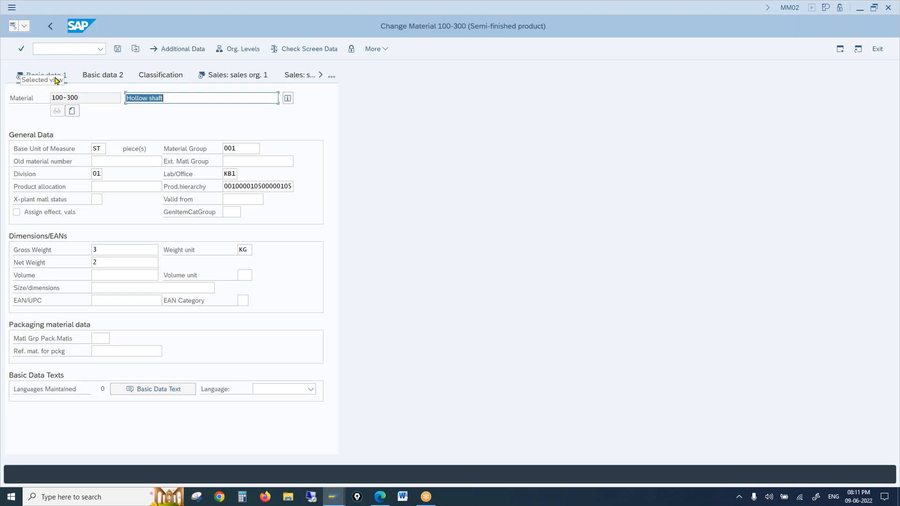
- Try to change the base unit of measure of material 100-300 to PC
click(97, 149)
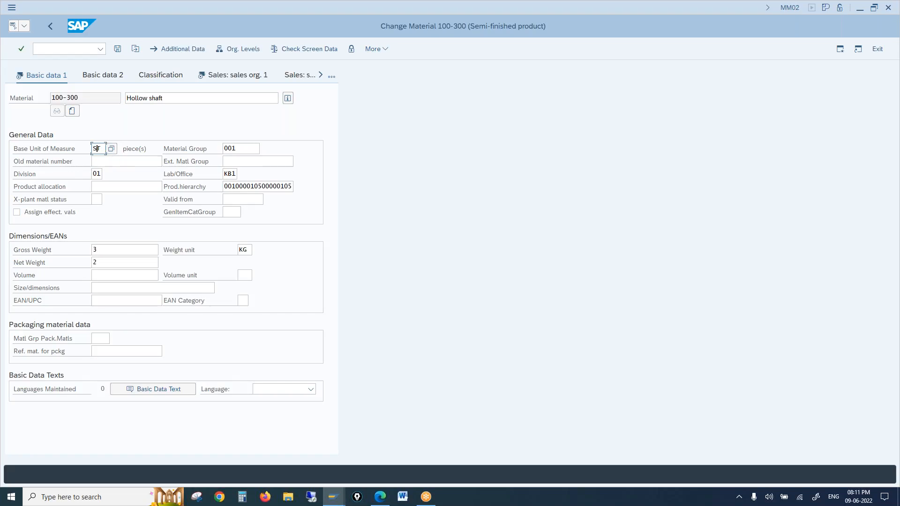
key(BackSpace)
key(BackSpace)
text(Pc)
key(Return)
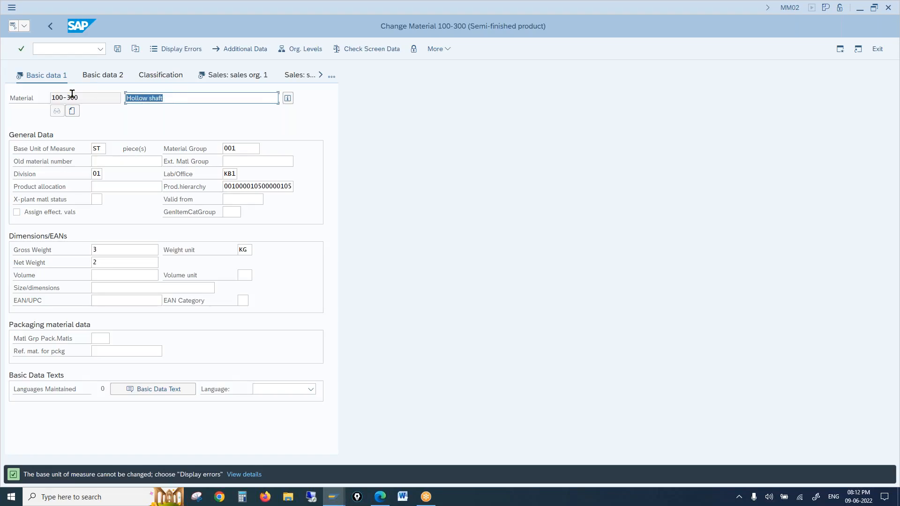
- Examine the material number, description, base unit of measure and division in the Basic data 1 view
drag(99, 99, 38, 103)
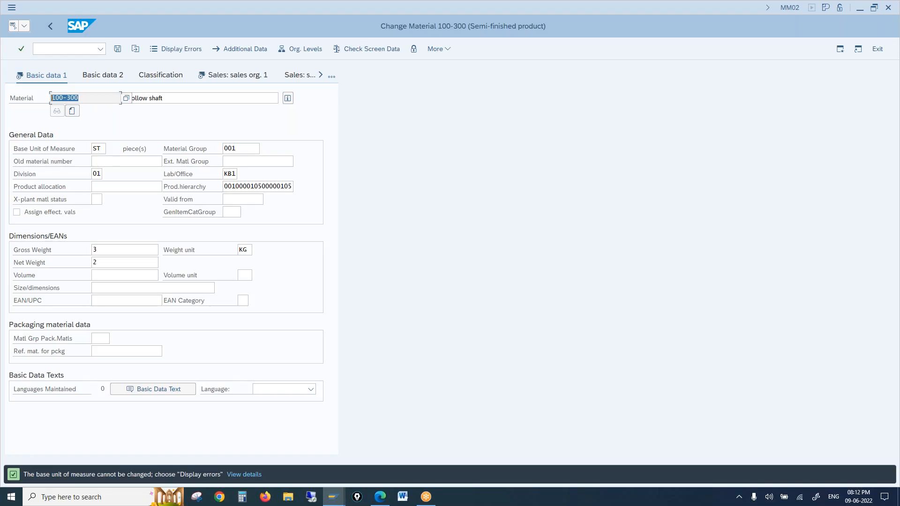
click(46, 149)
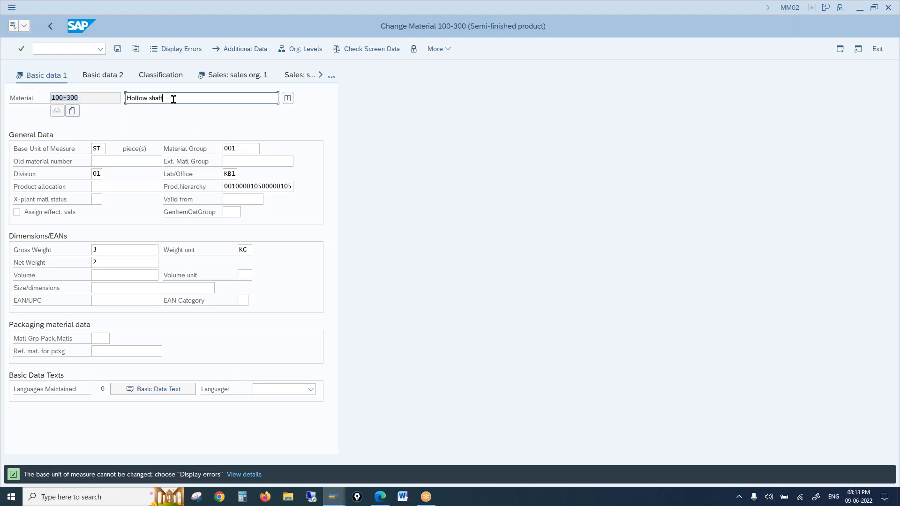
click(94, 150)
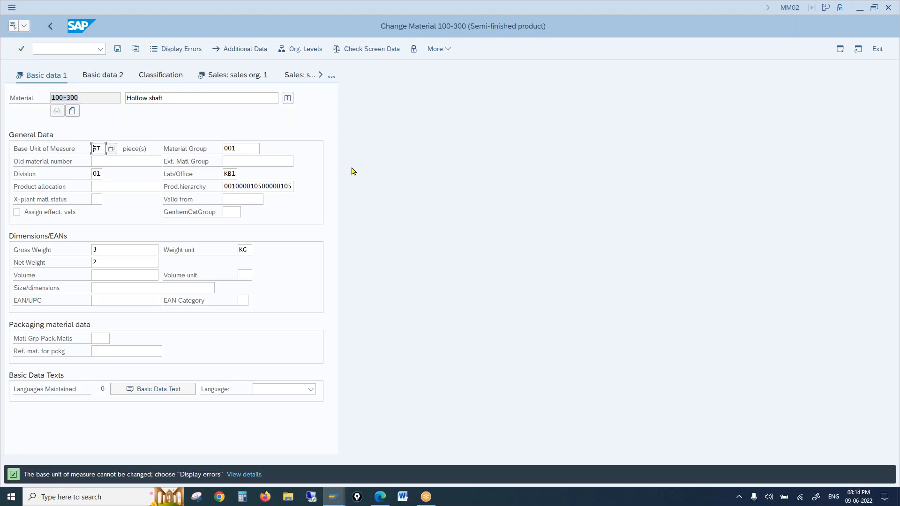
click(168, 98)
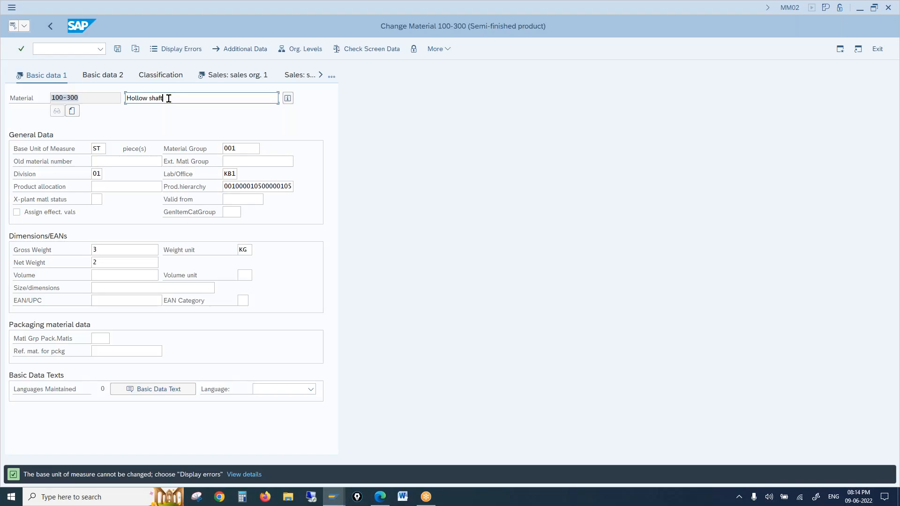
click(95, 174)
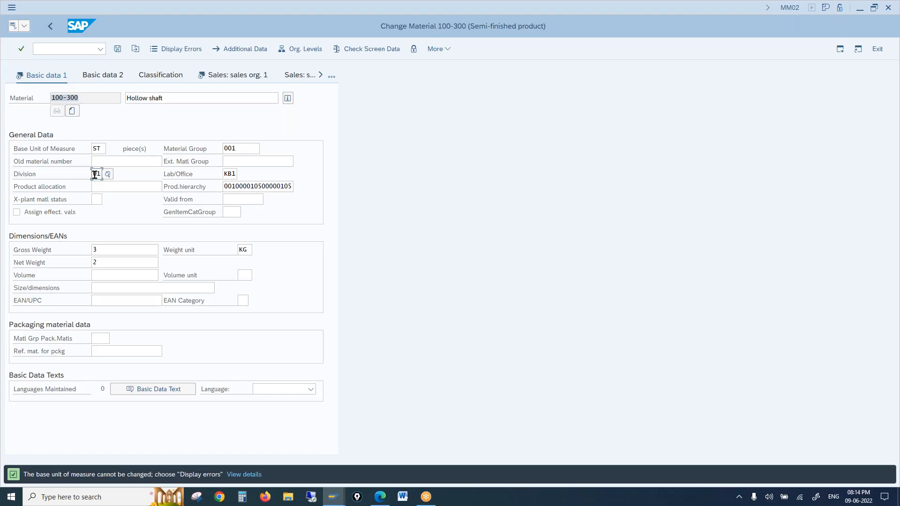
- Set the Valid from date of the cross-plant material status to 09.06.2022
click(100, 197)
click(242, 197)
click(67, 202)
click(242, 196)
click(269, 201)
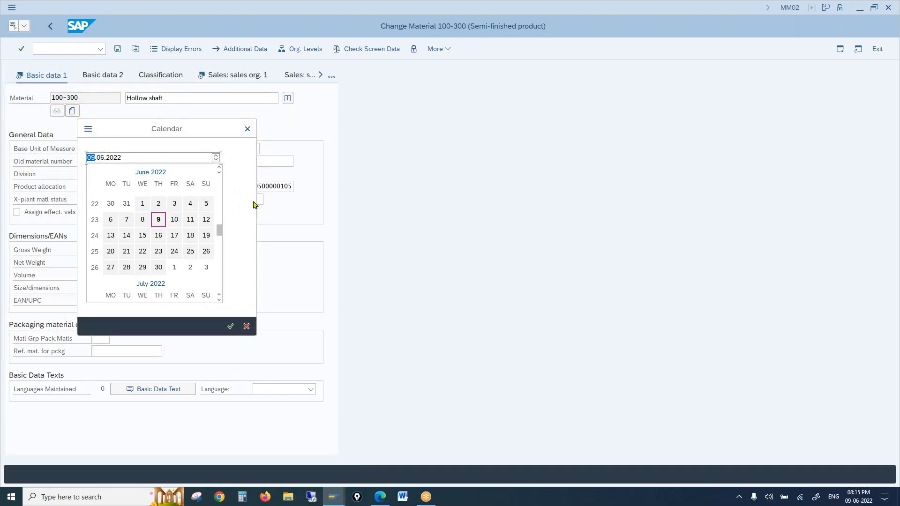
double_click(158, 221)
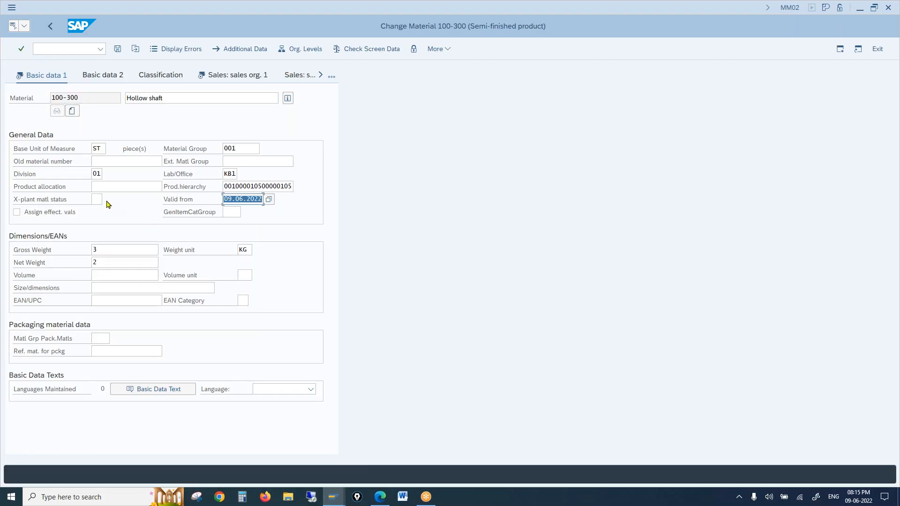
- Set the cross-plant material status to 30, Released for Planning
click(99, 199)
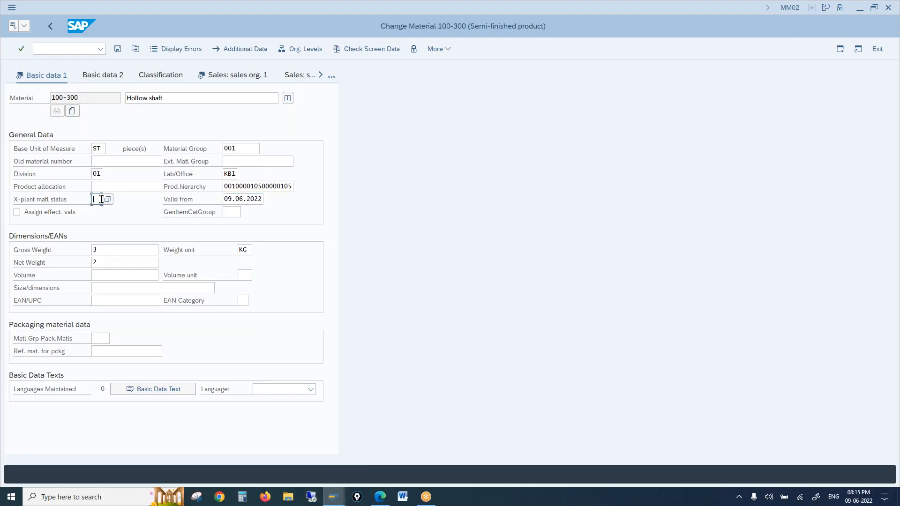
click(105, 200)
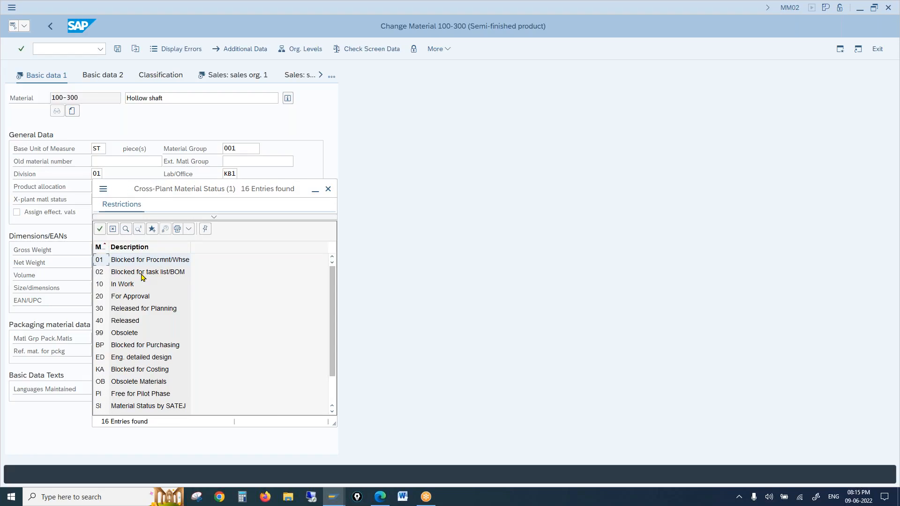
click(143, 309)
double_click(142, 309)
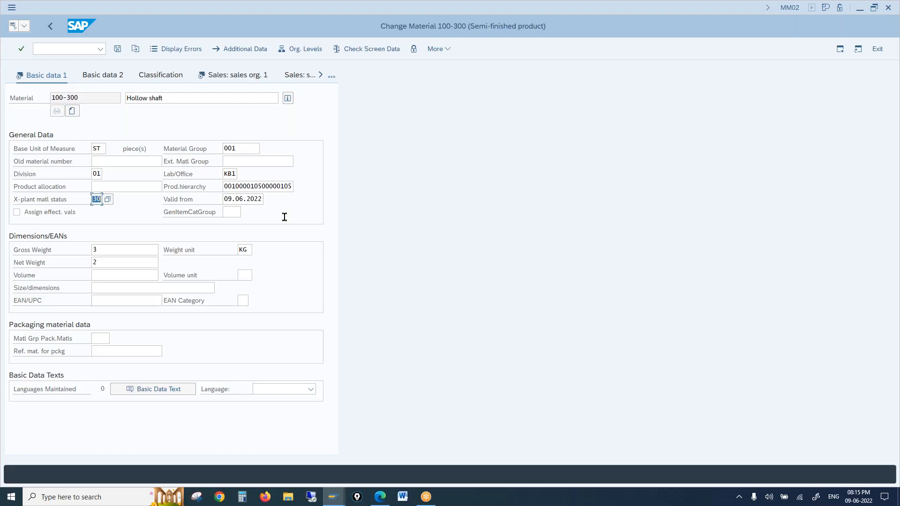
- Examine the gross weight, net weight, material group and general item category group fields in Basic data 1
click(134, 247)
click(114, 259)
click(106, 250)
click(243, 154)
click(234, 212)
- Enter CAR as the sales unit in the Sales: sales org. 1 view
click(229, 76)
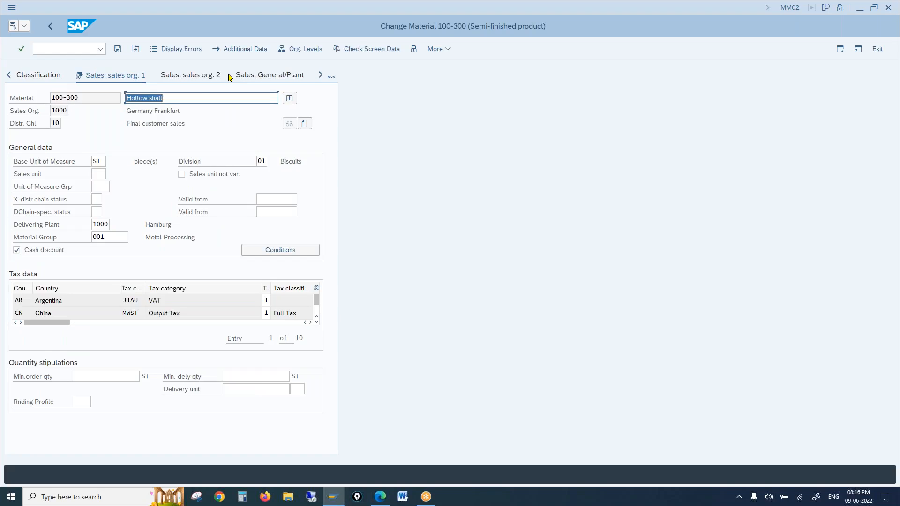
click(99, 160)
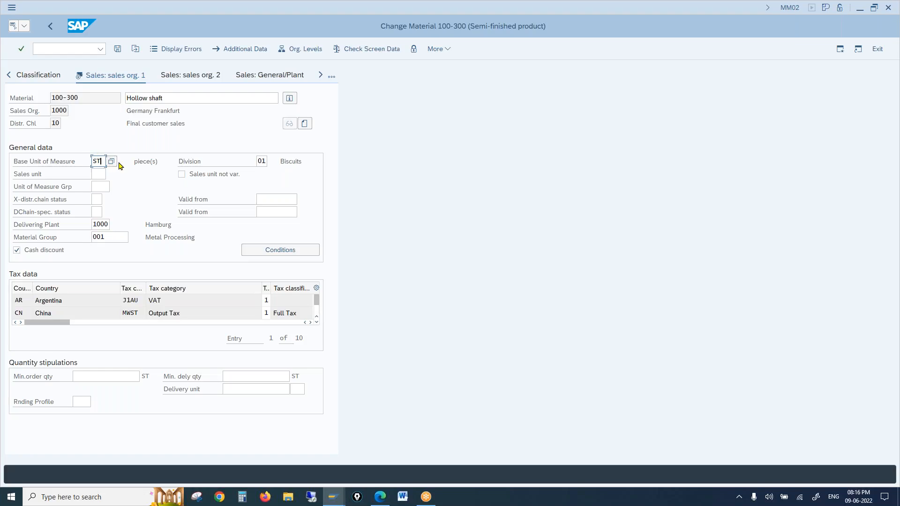
drag(133, 162, 149, 161)
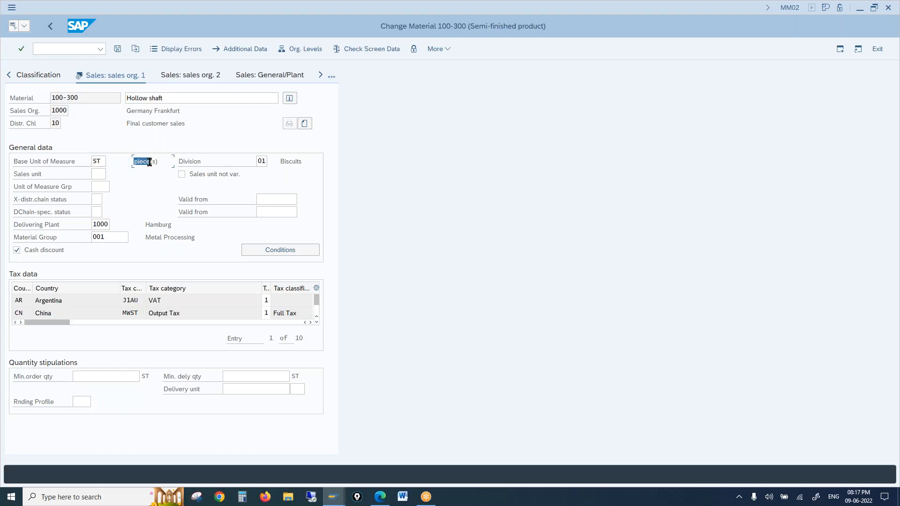
click(103, 173)
text(car)
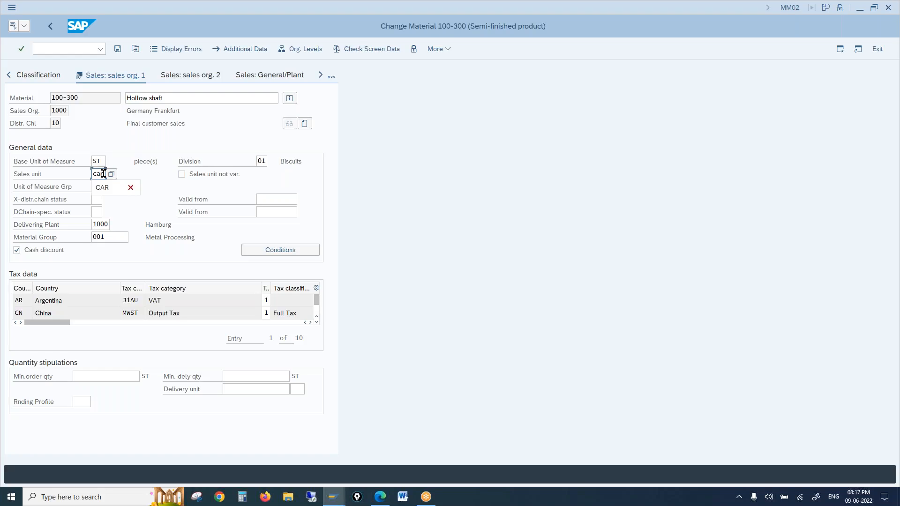
- Define the unit conversion factor as 1 CAR equal to 100 ST and confirm it
click(44, 175)
click(94, 159)
click(247, 49)
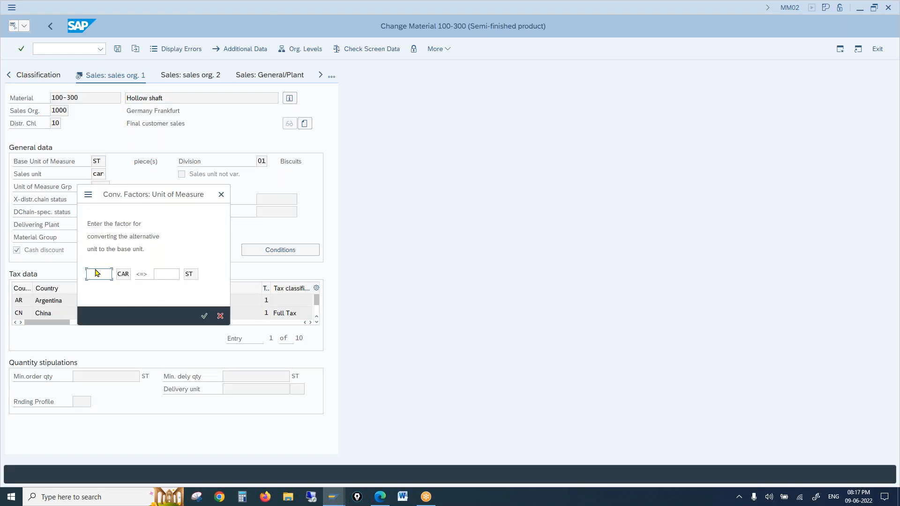
text(1)
click(174, 275)
text(100)
key(Return)
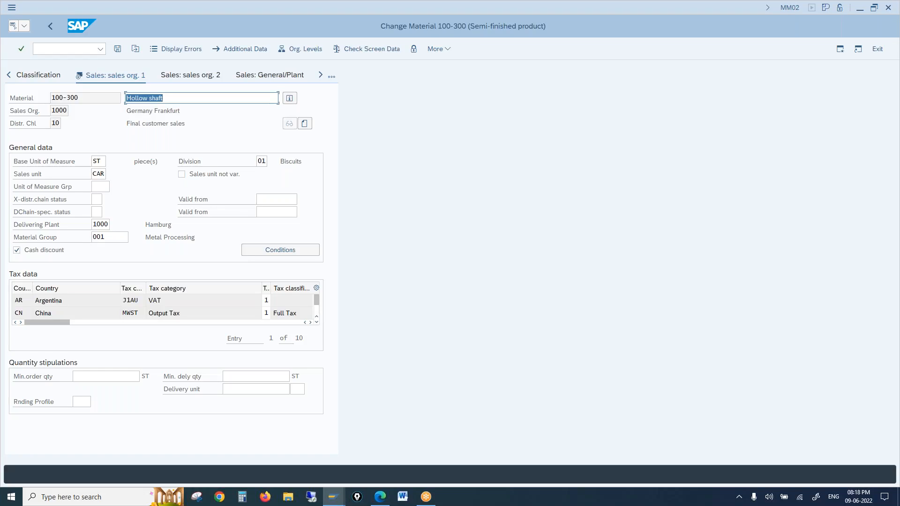
- Mark the sales unit of material 100-300 as not variable
click(184, 175)
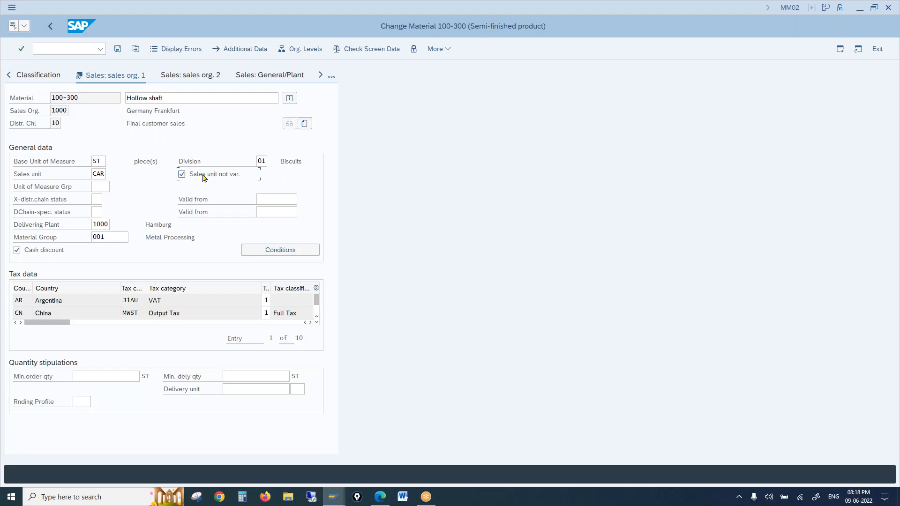
click(98, 176)
click(261, 160)
- Maintain the missing India tax classifications of material 100-300, entering 0 for IN A/R CST
click(331, 77)
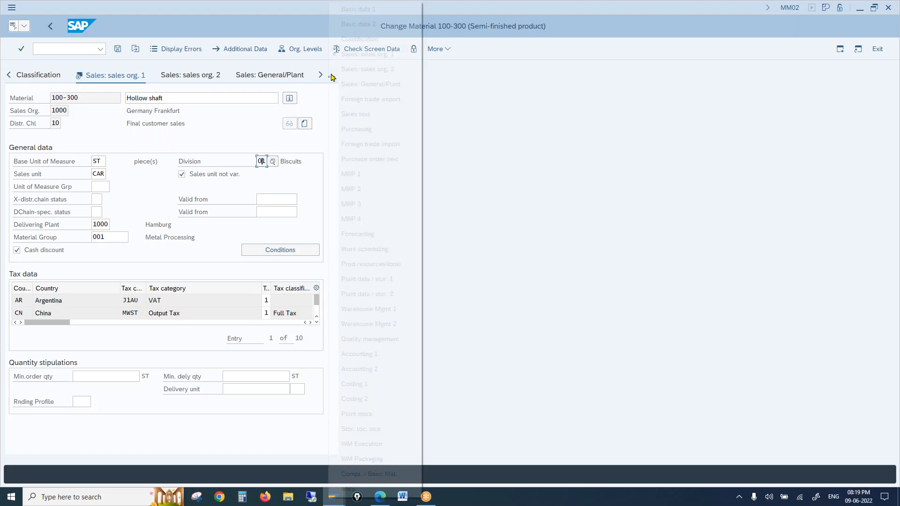
click(356, 13)
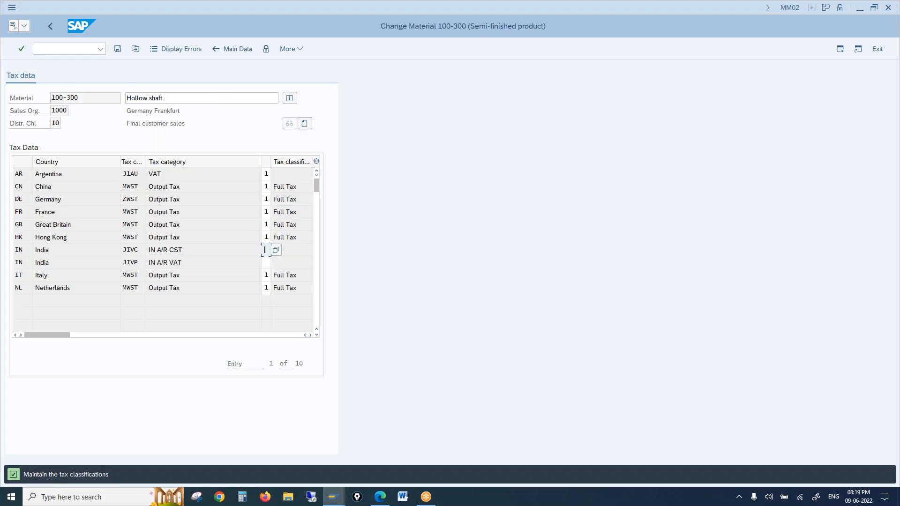
text(0)
key(Return)
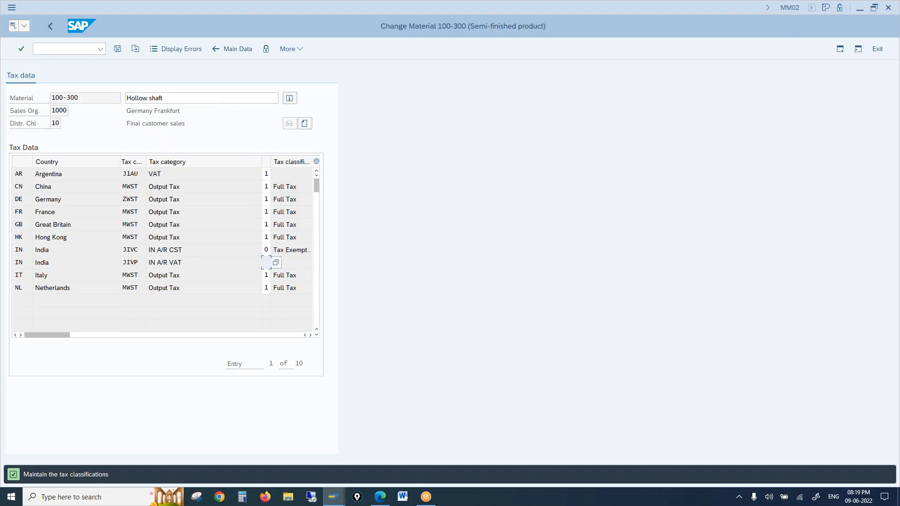
key(Return)
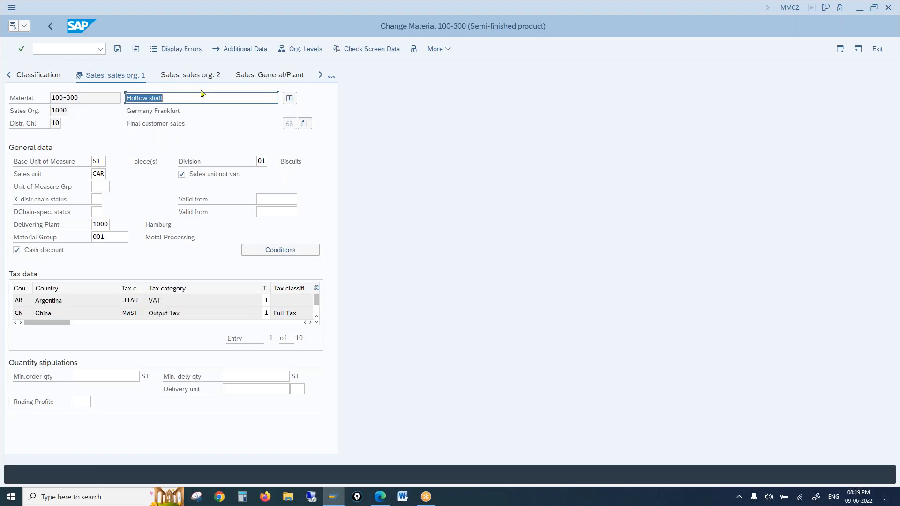
- Check the division field in the Basic data 1 view and return to the Sales: sales org. 1 view
click(331, 77)
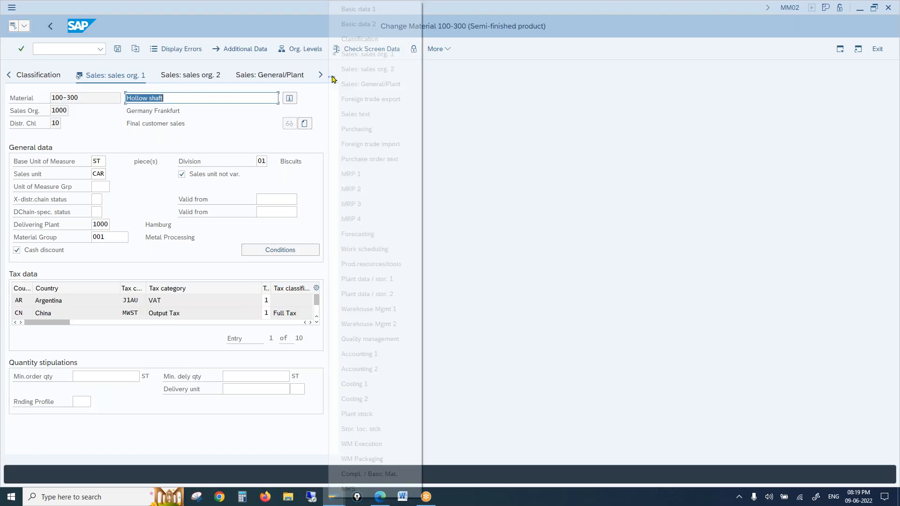
click(357, 11)
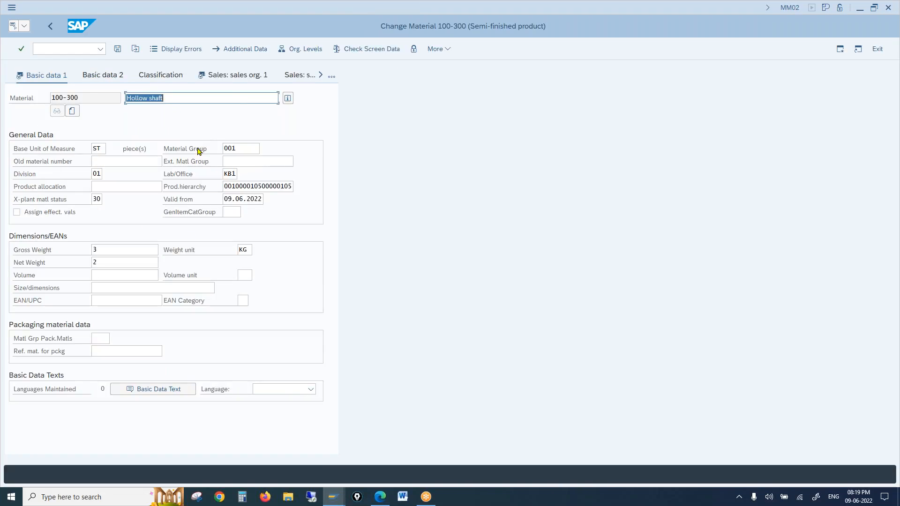
click(97, 174)
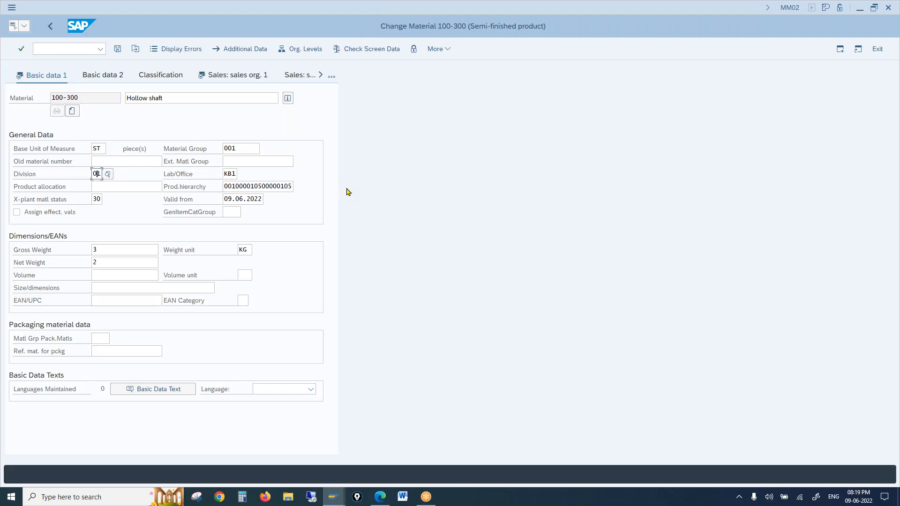
click(243, 76)
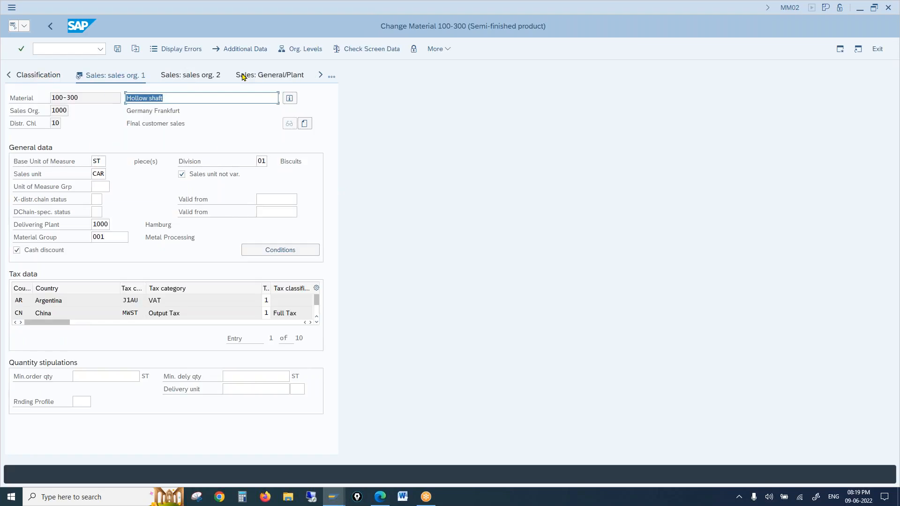
- Set the division of material 100-300 to 00 in the Sales: sales org. 1 view and save the material
click(260, 161)
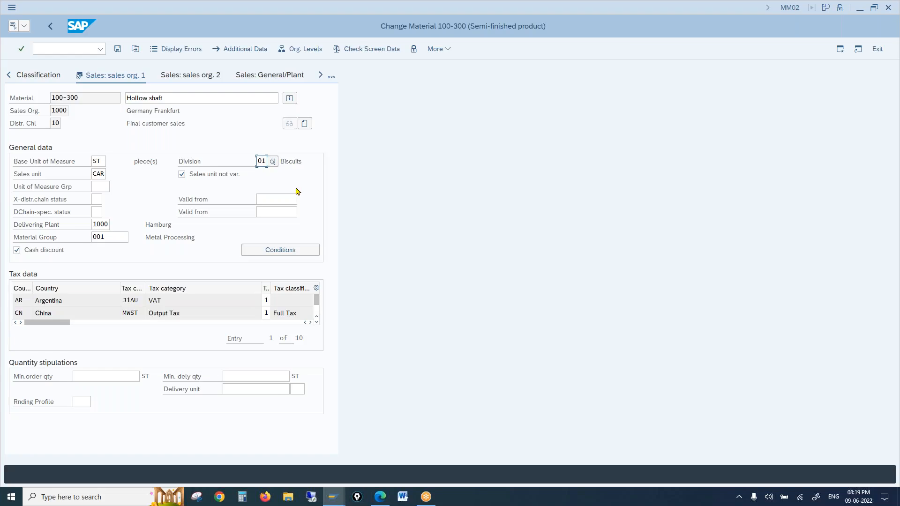
text(0)
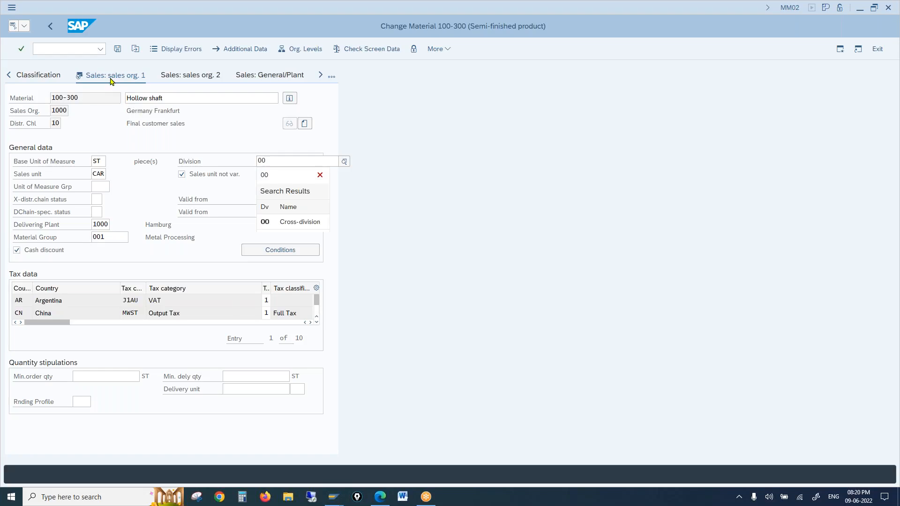
click(118, 53)
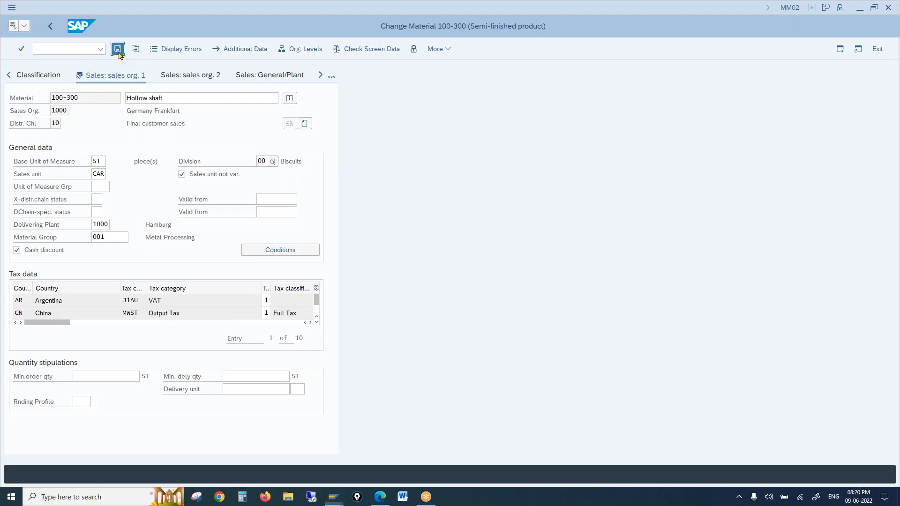
key(Return)
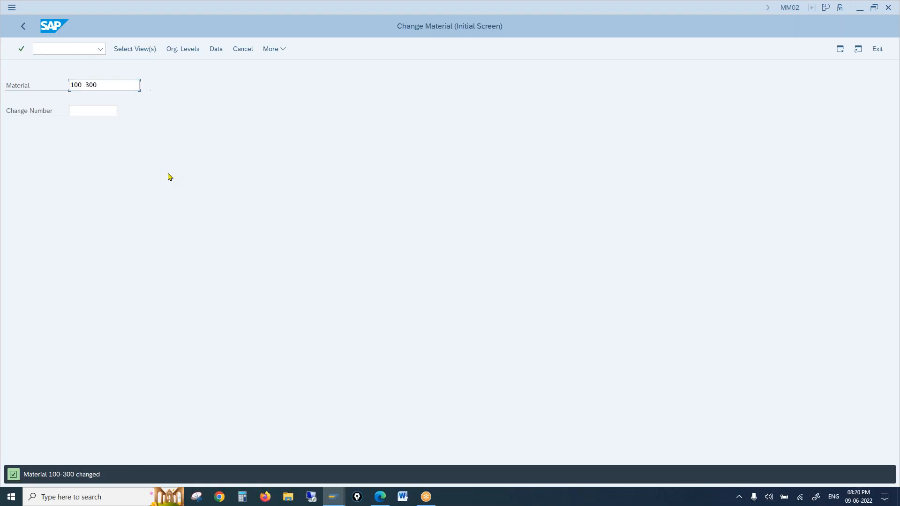
- Reopen material 100-300 for changes with the Basic Data 1 view selected
key(Return)
click(167, 145)
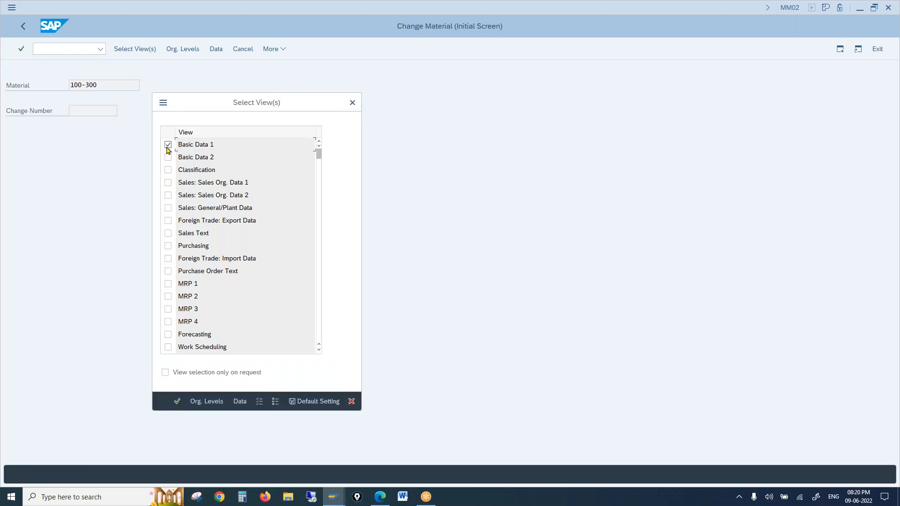
key(Return)
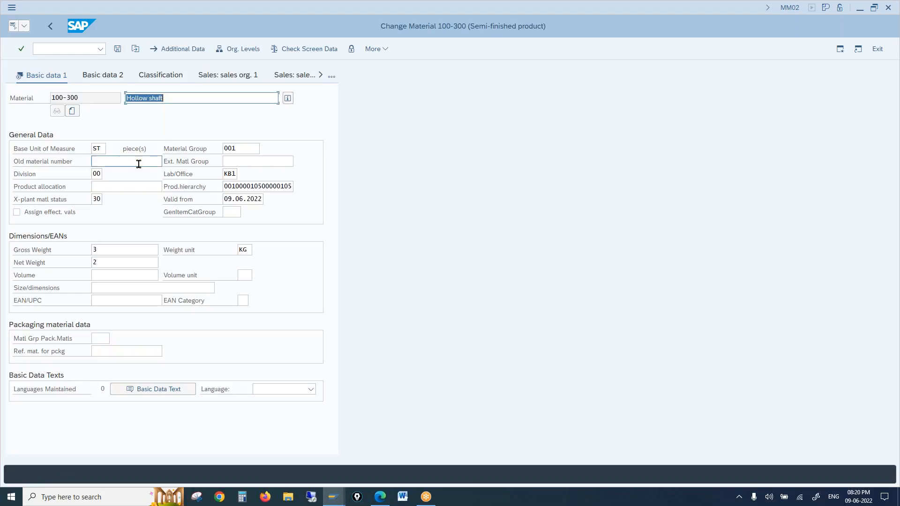
- Re-enter 00 as the division in the Basic data 1 view and save the material on exit
click(97, 174)
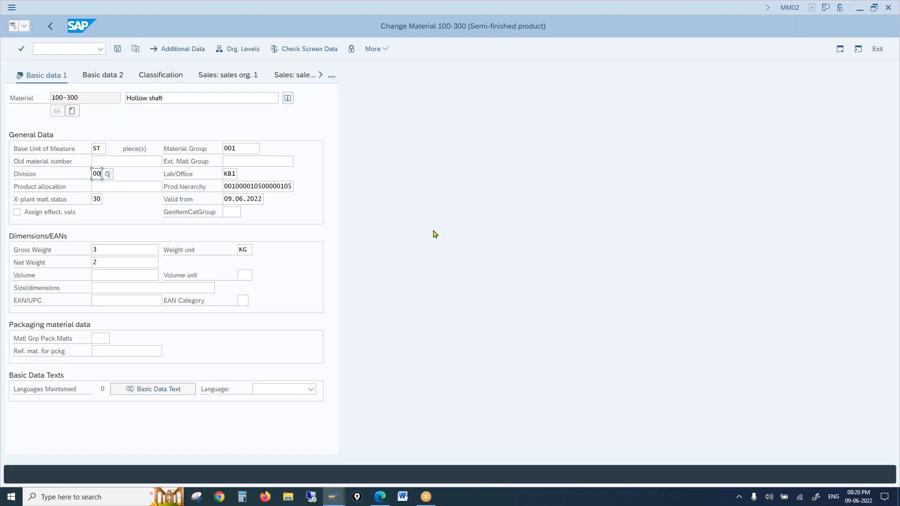
key(BackSpace)
key(BackSpace)
text(00)
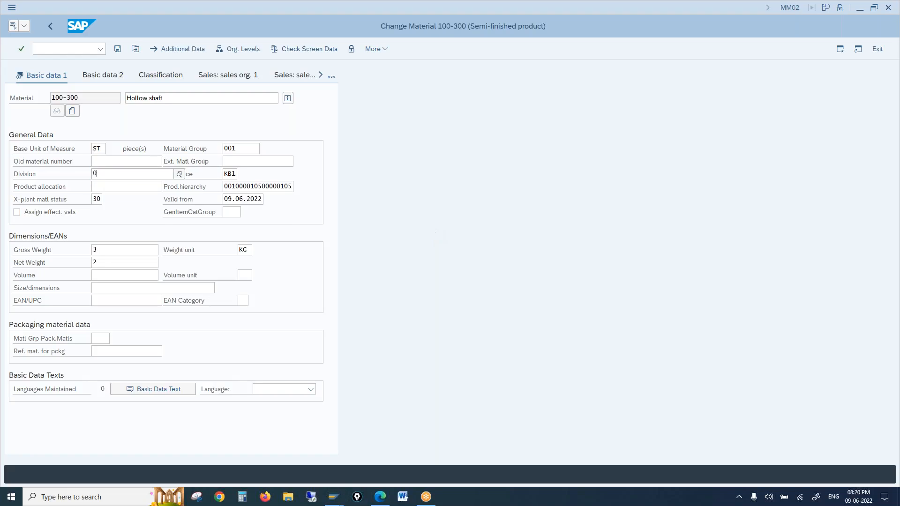
key(Return)
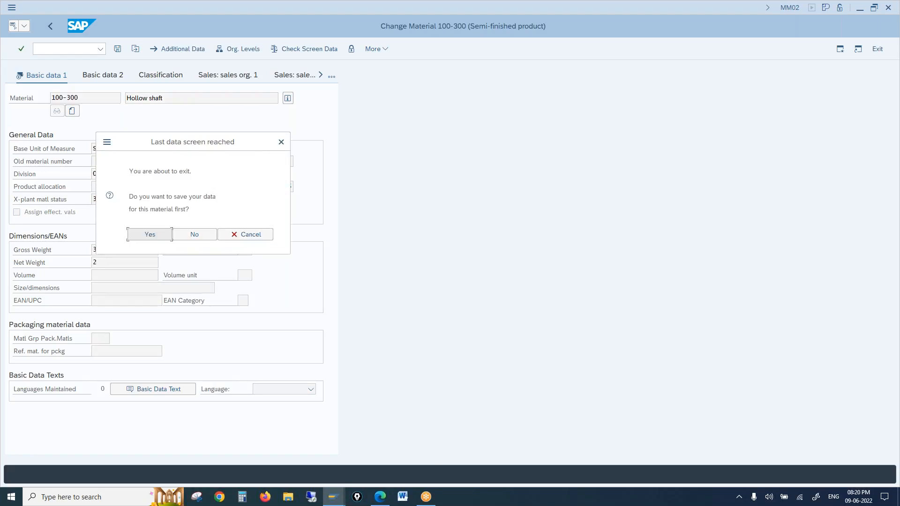
click(157, 233)
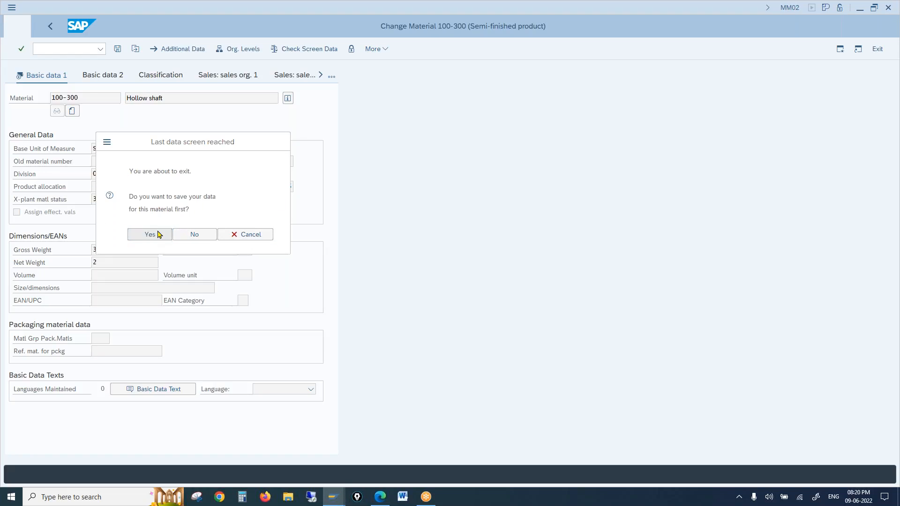
- Open the Sales: Sales Org. Data 1 view of material 100-300 for plant 1000, sales organization 1000 and distribution channel 10
key(Return)
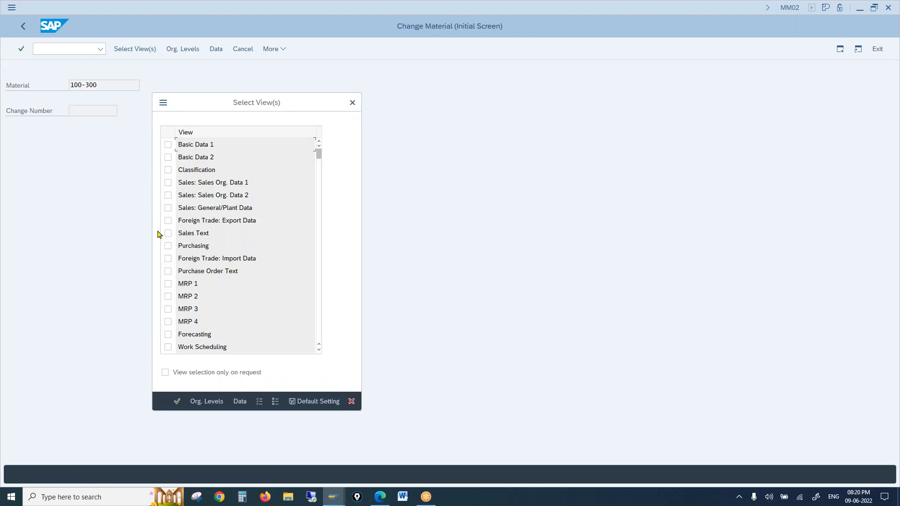
click(168, 182)
key(Return)
text(1000)
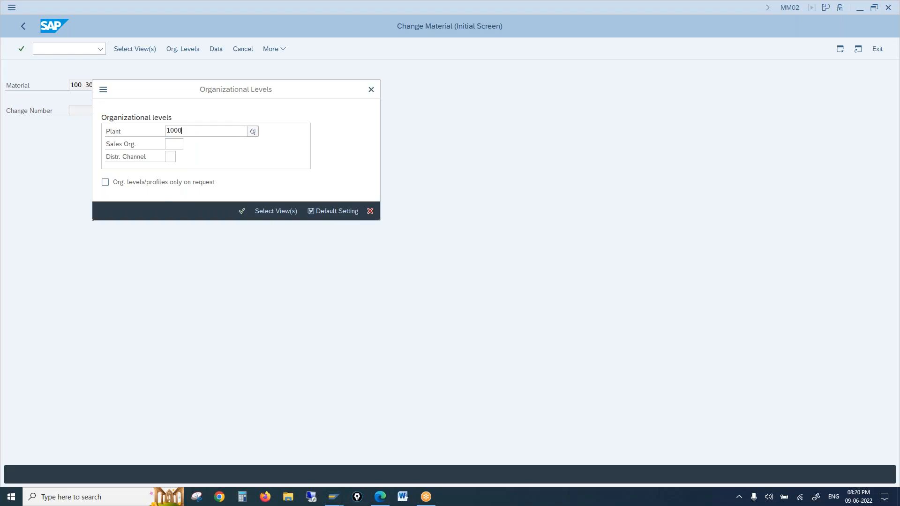
key(Tab)
text(1000)
key(Tab)
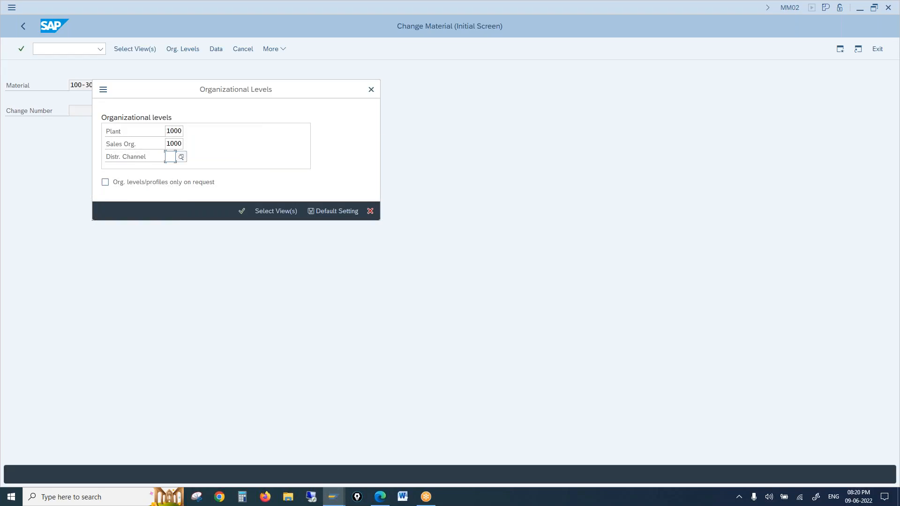
text(10)
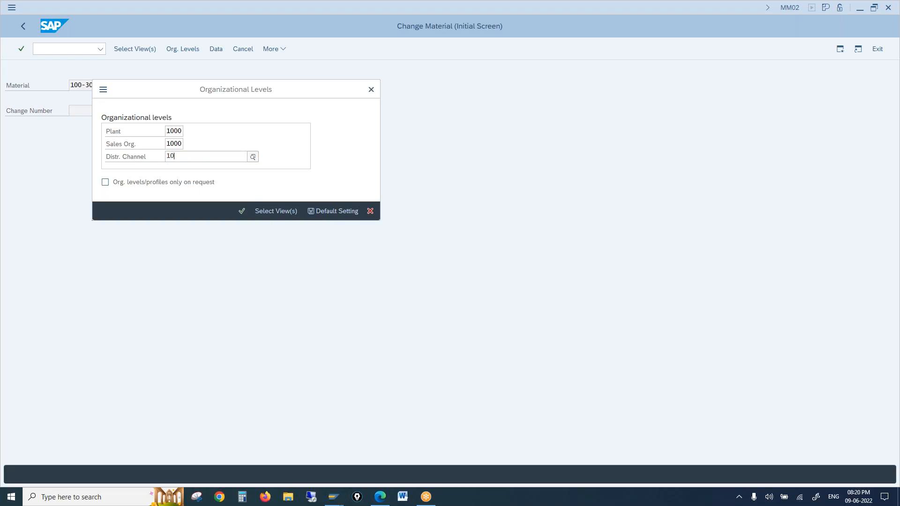
click(190, 217)
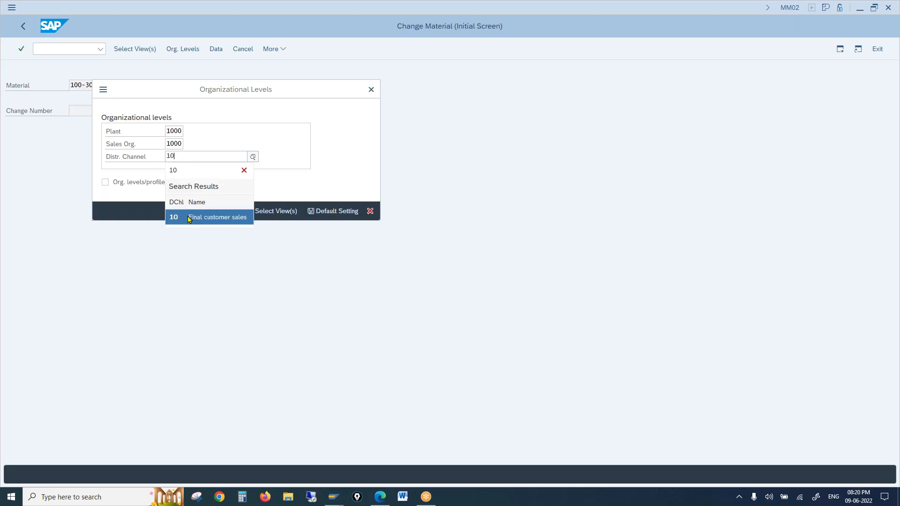
key(Return)
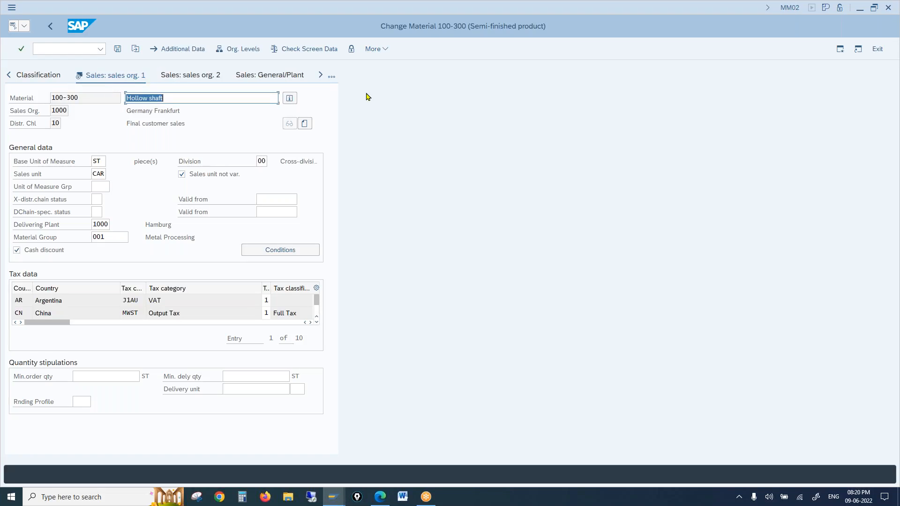
- Compare the division field in the Basic data 1 view with the one in the Sales: sales org. 1 view
click(333, 77)
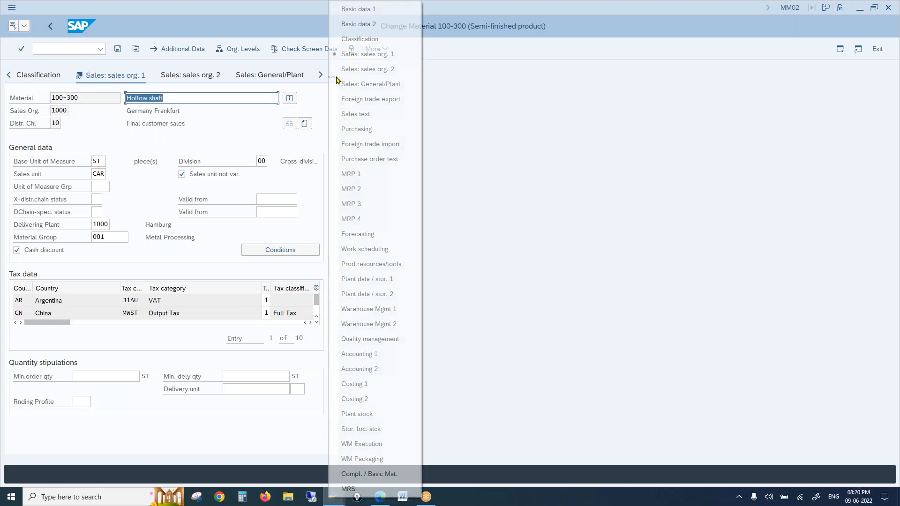
click(353, 29)
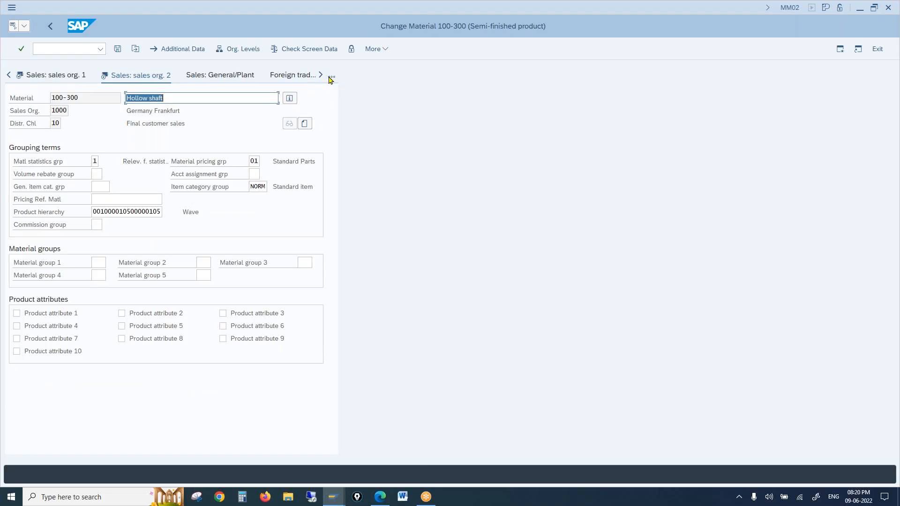
click(331, 77)
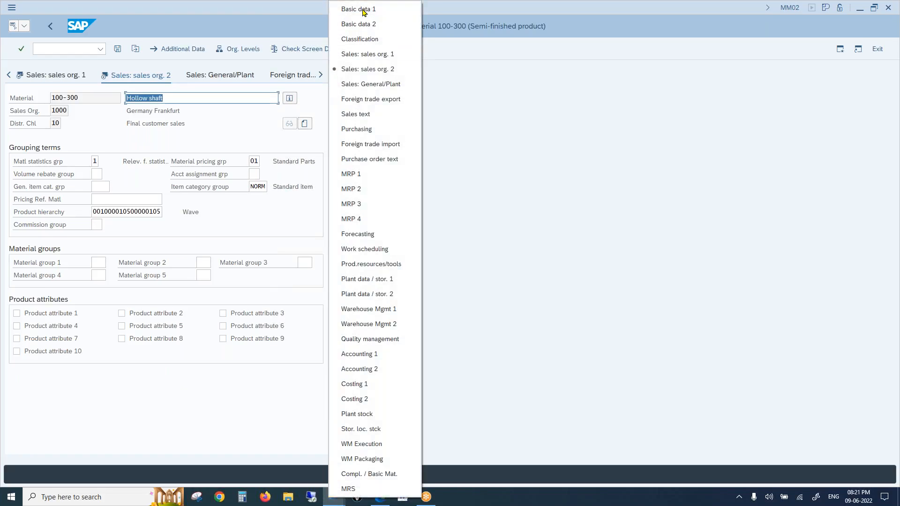
click(363, 13)
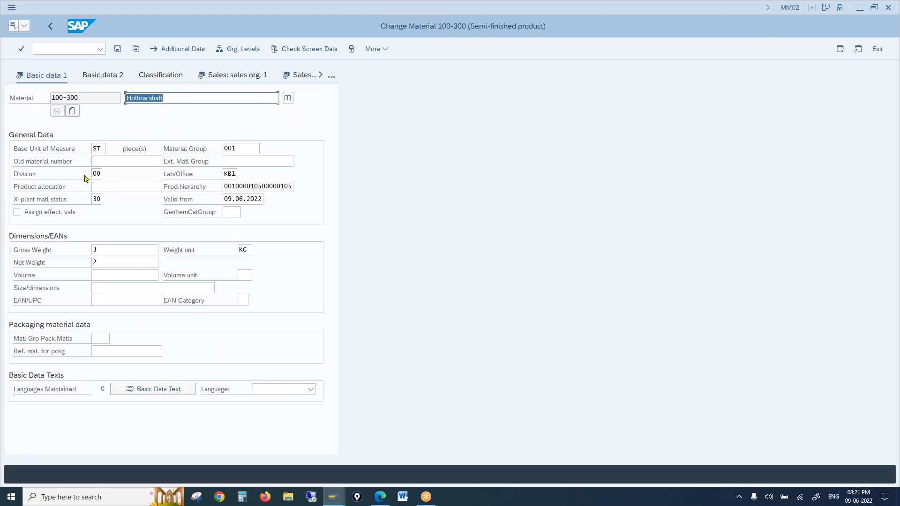
click(250, 78)
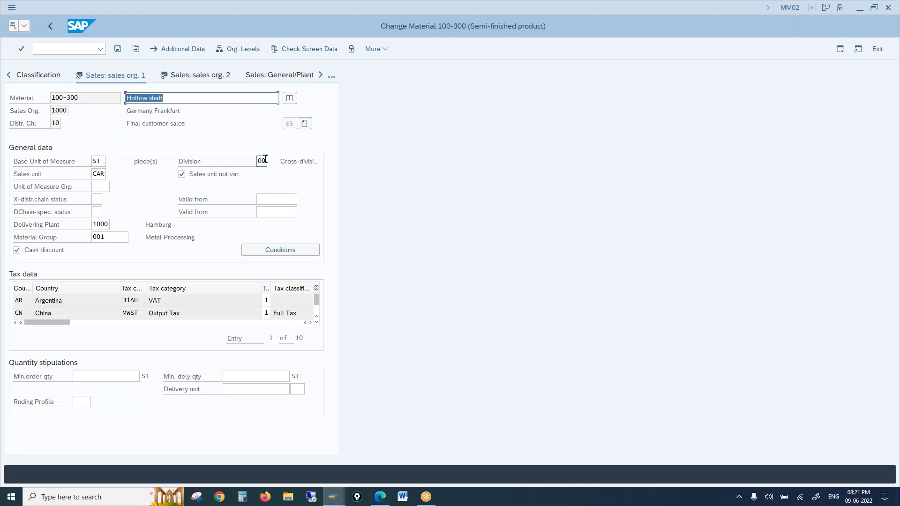
- Examine the X-distr.chain status field and its Valid from date field in the Sales: sales org. 1 view
click(96, 199)
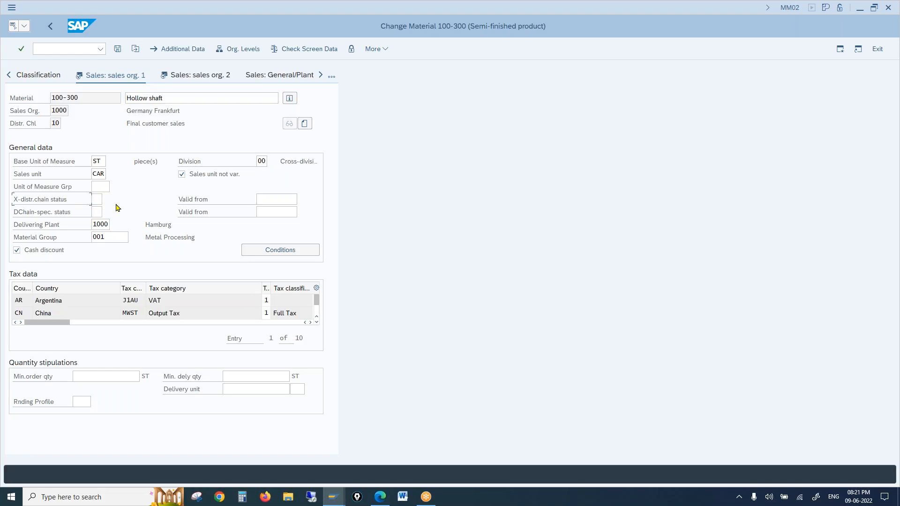
click(270, 200)
click(95, 202)
- Open the Plant data / stor. 1 view for storage location 0001 in plant 1000 and go to the Batch management option
click(334, 78)
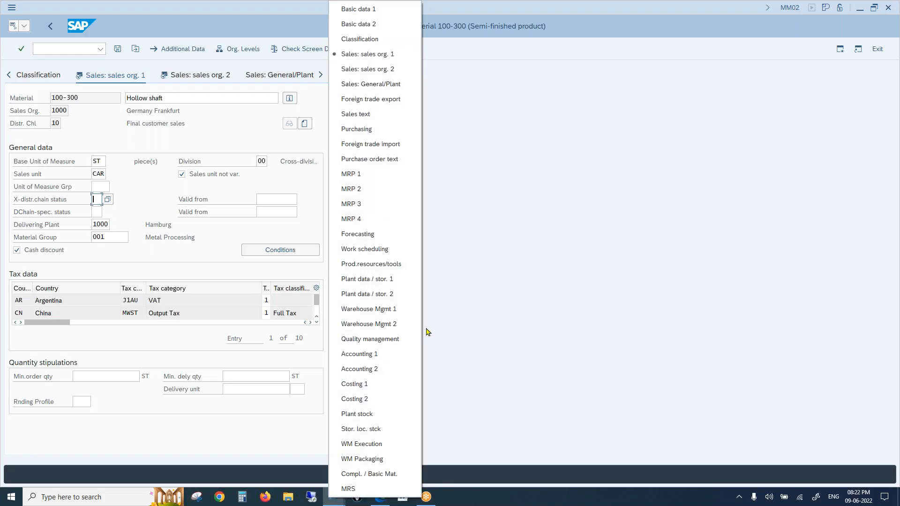
click(374, 283)
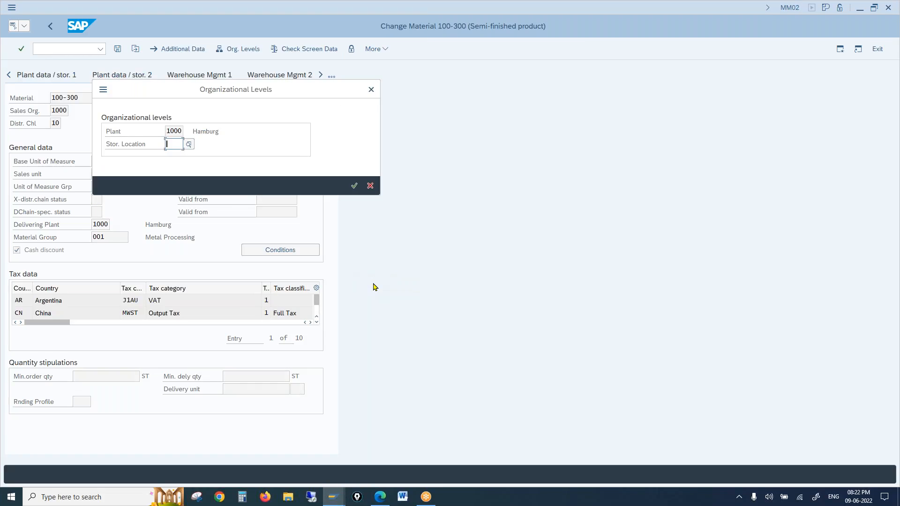
text(000)
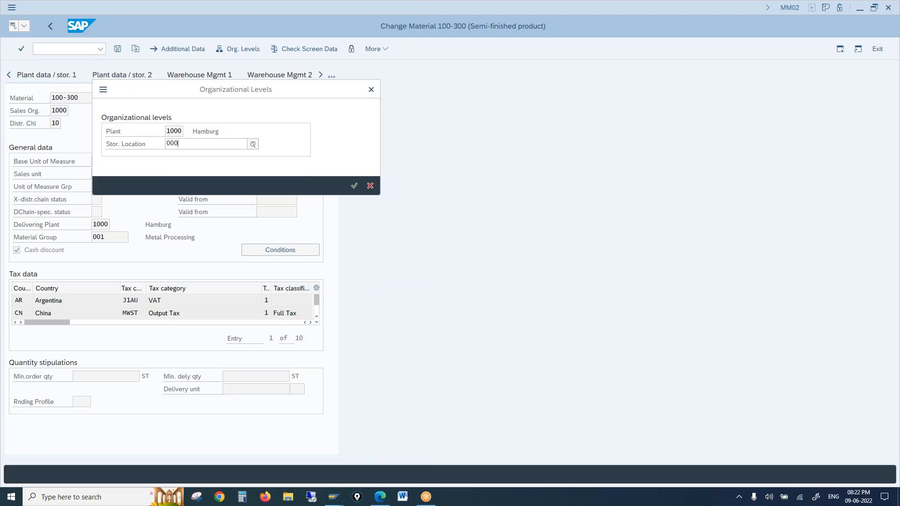
text(1)
key(Return)
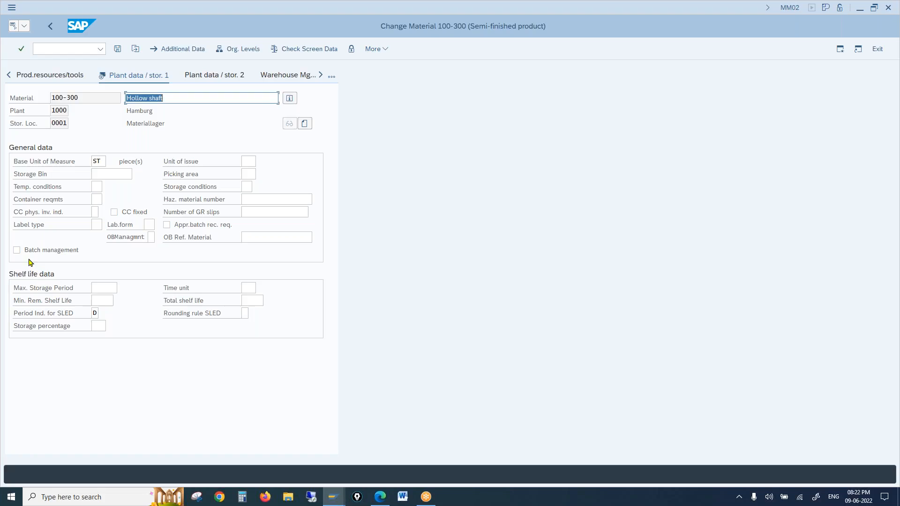
click(17, 250)
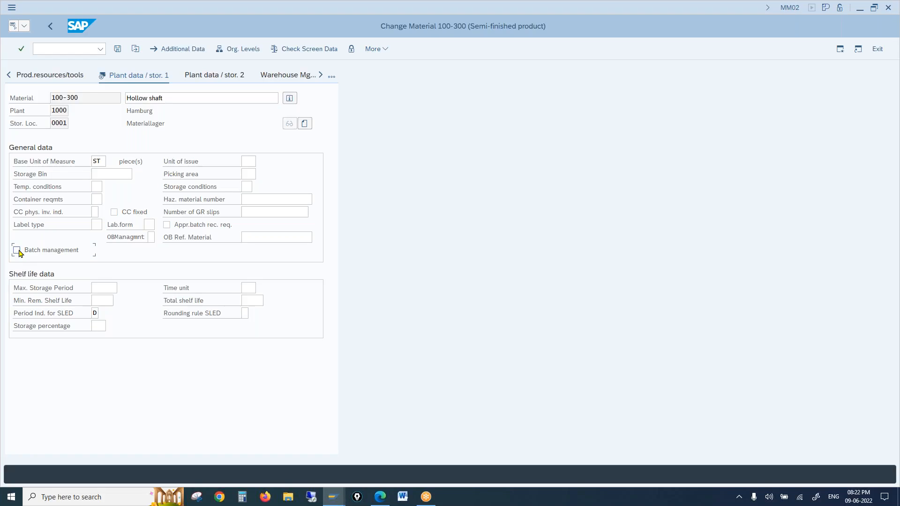
- Return to the Sales: sales org. 1 view and examine the distribution chain status, Valid from and Delivering Plant fields
click(331, 77)
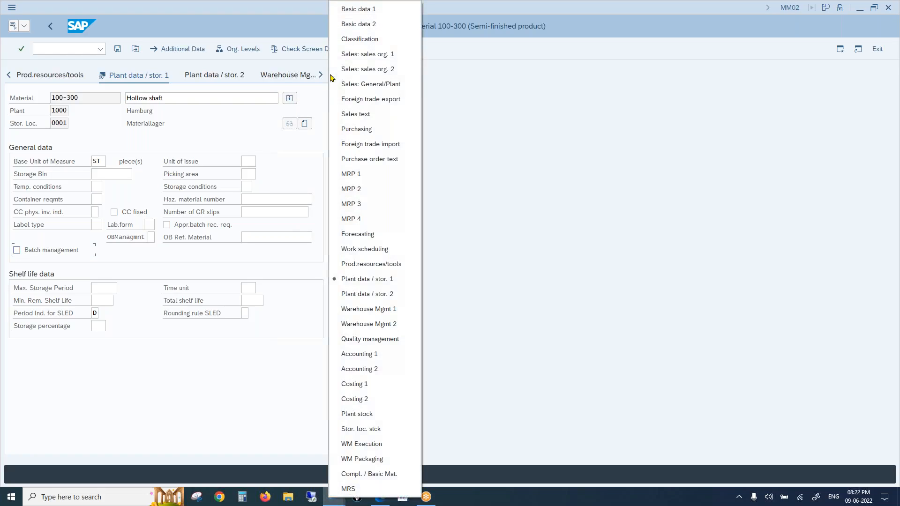
click(368, 54)
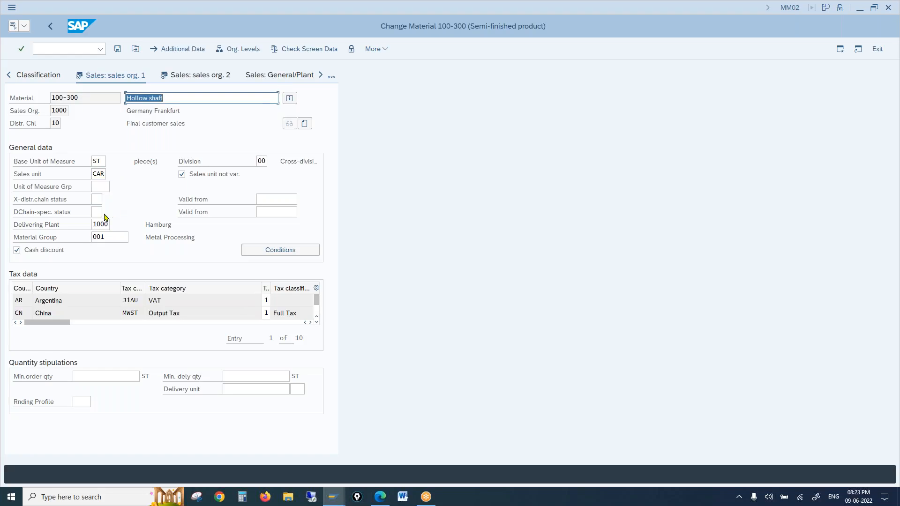
click(96, 200)
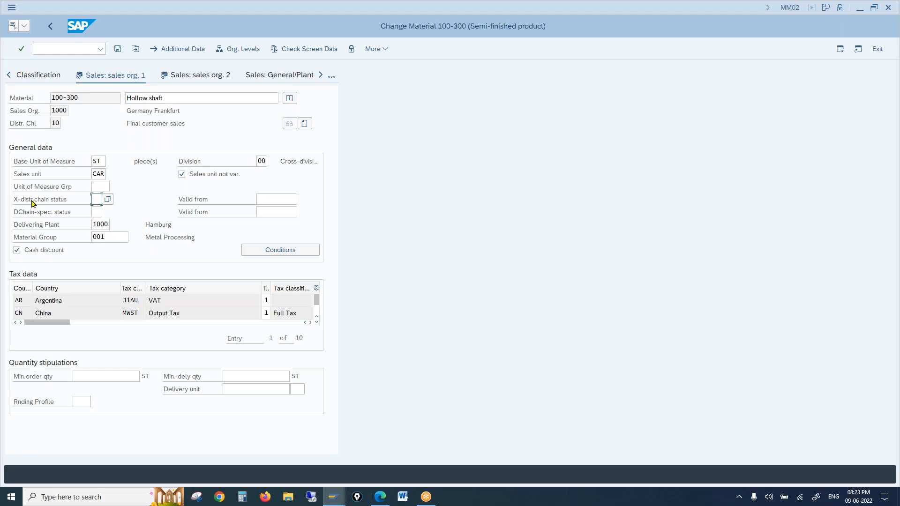
click(38, 215)
click(274, 212)
click(101, 223)
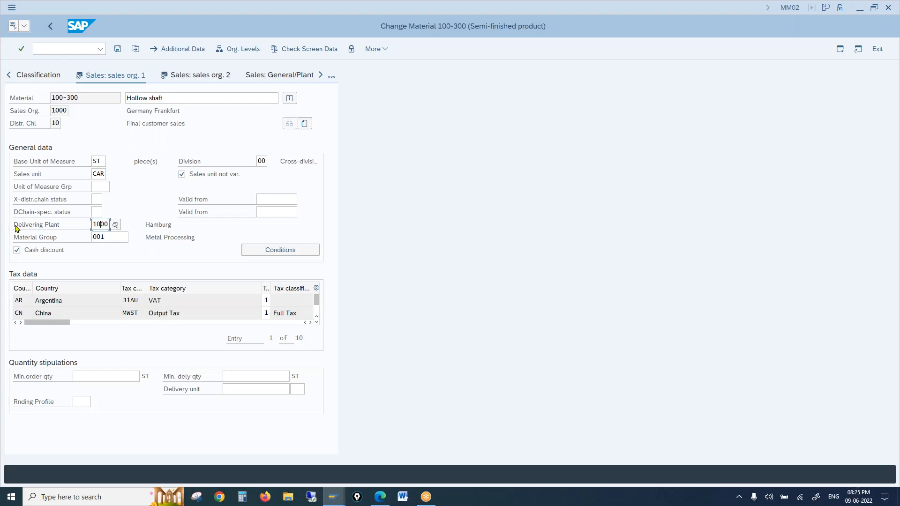
click(32, 228)
- Compare the Material Group field in the Sales: sales org. 1 view with the one in the Basic data 1 view
click(109, 237)
double_click(103, 237)
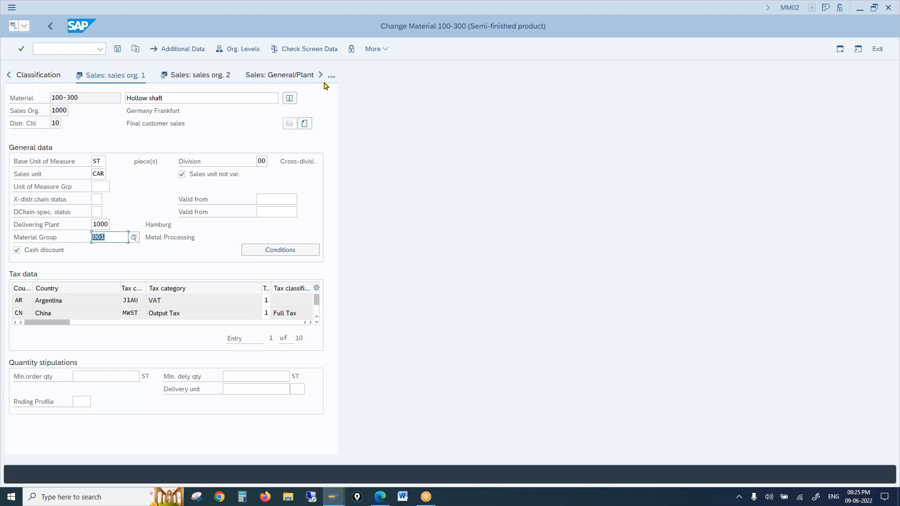
click(330, 77)
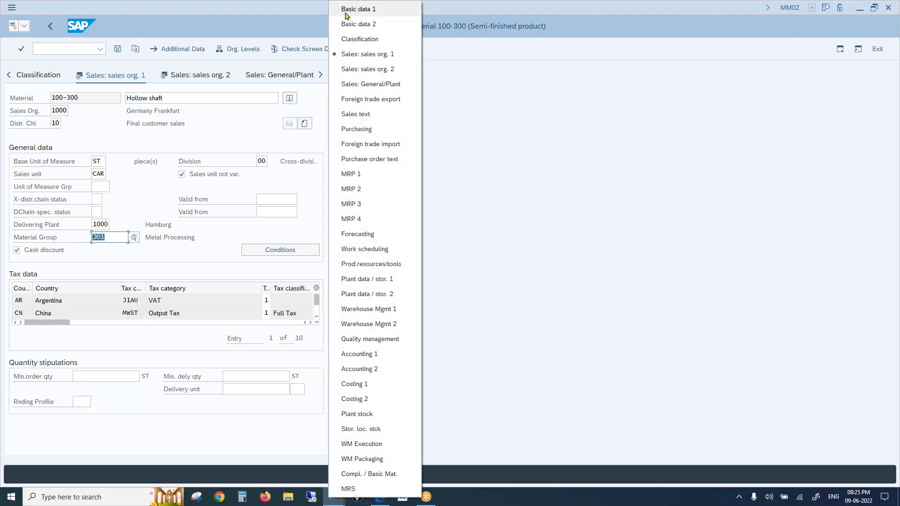
click(346, 10)
drag(252, 149, 214, 147)
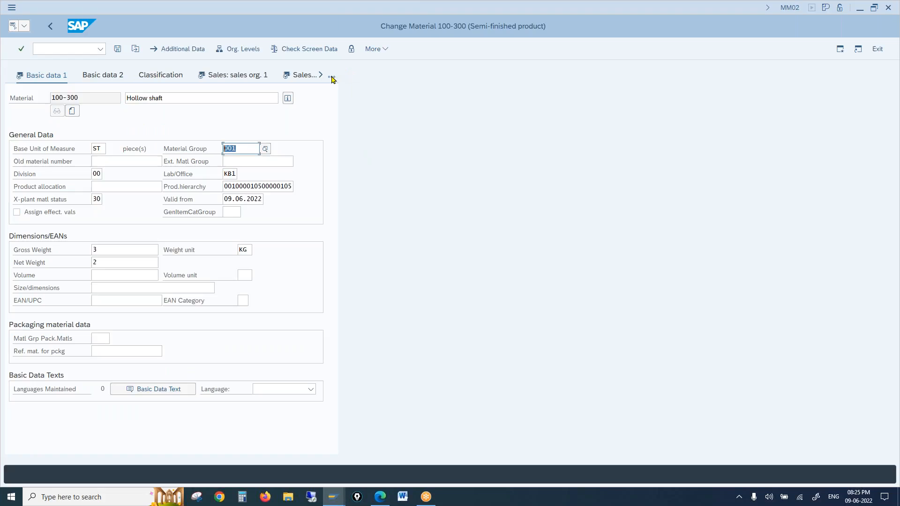
click(217, 79)
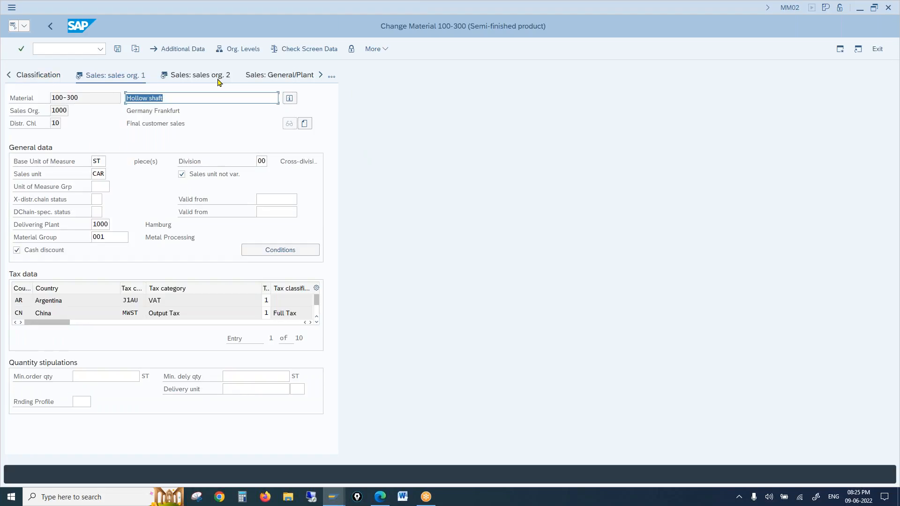
- Leave the material and restart transaction MM02 for material 100-300 up to the view selection
right_click(144, 240)
click(178, 181)
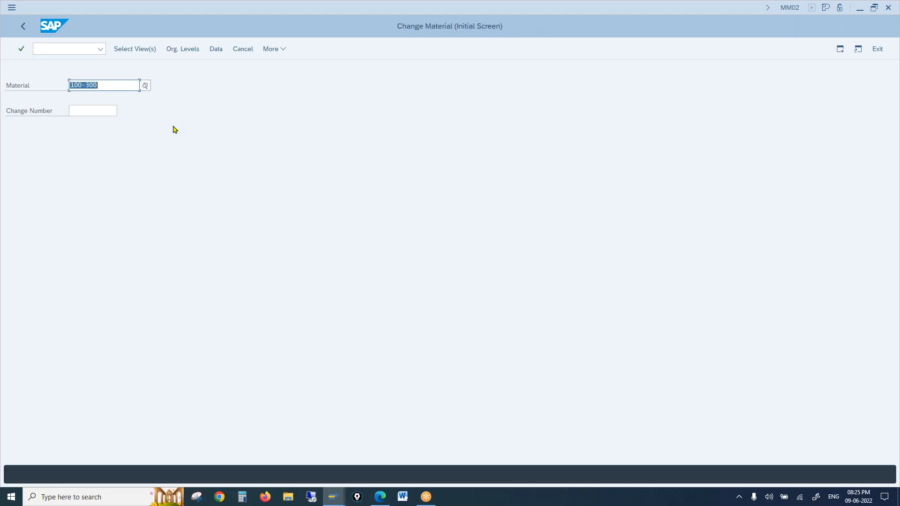
click(21, 28)
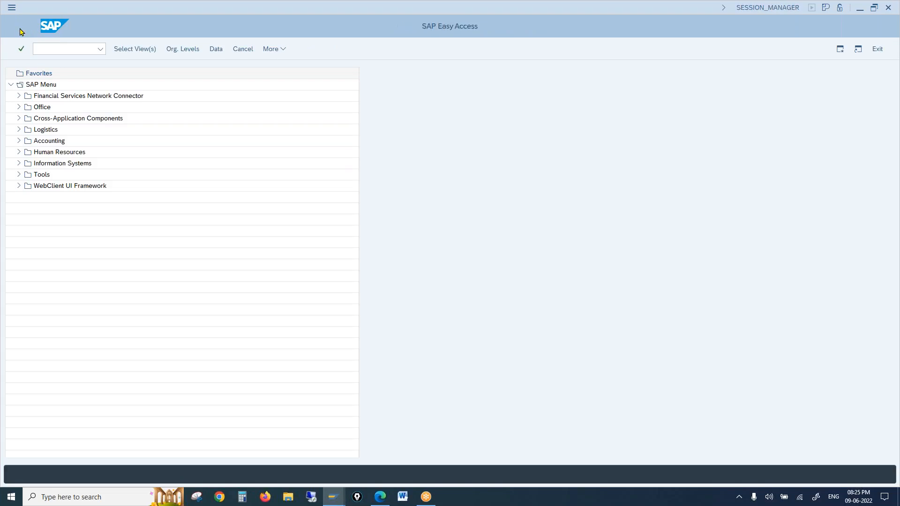
text(mm02)
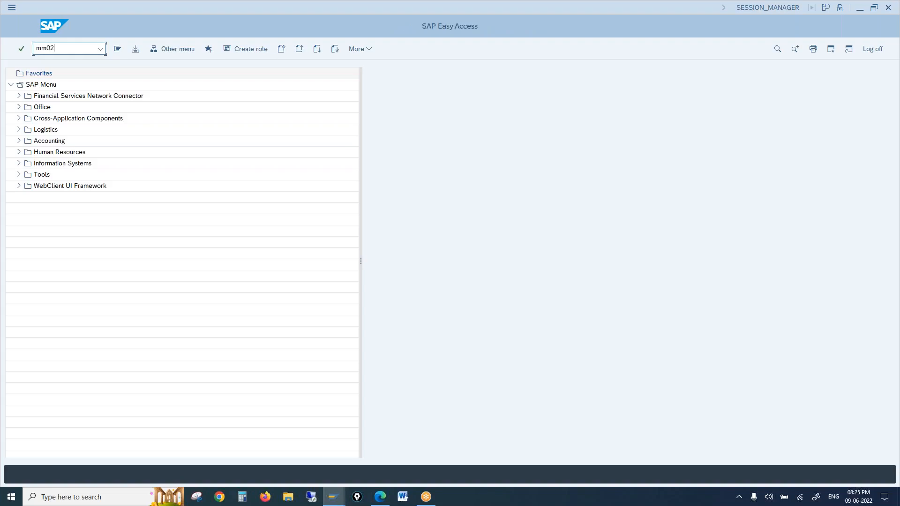
key(Return)
key(Return)
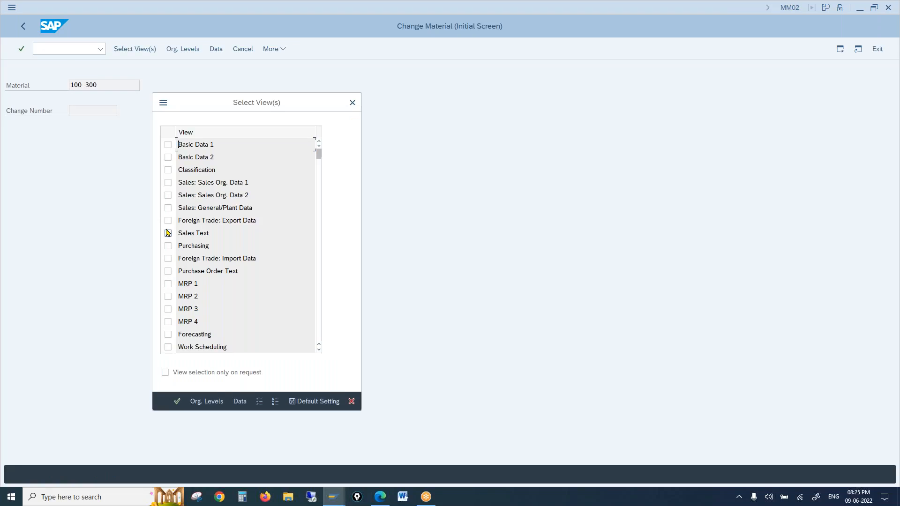
- Open the Sales: Sales Org. Data 1 view for plant 1000, sales organization 1000 and distribution channel 10
click(168, 183)
key(Return)
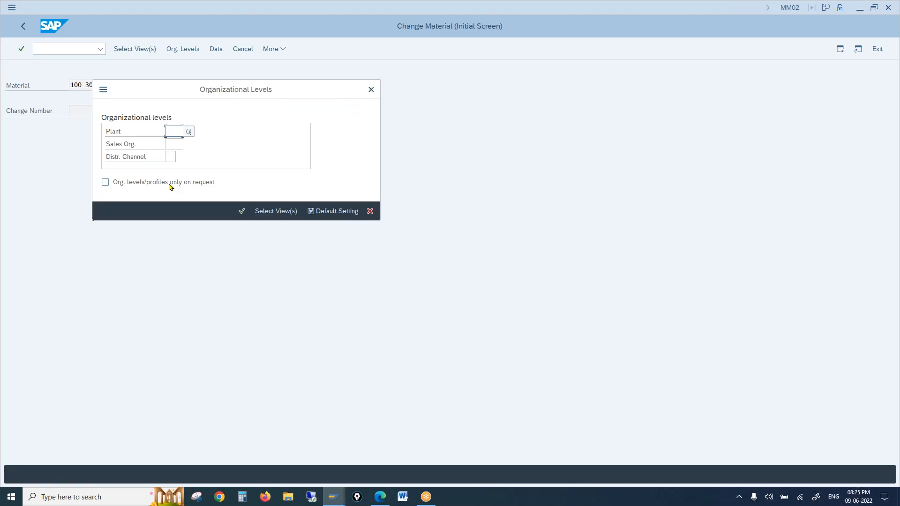
text(1000)
key(Tab)
text(1000)
key(Tab)
text(10)
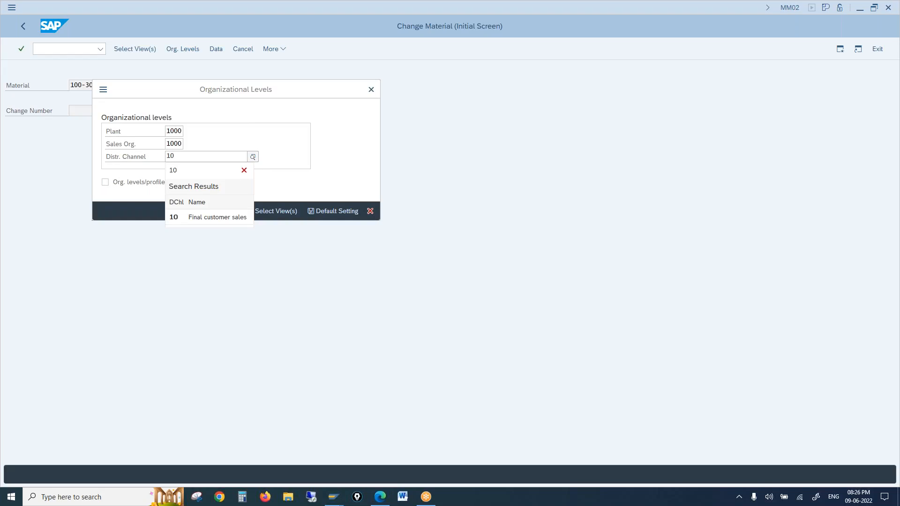
click(217, 217)
key(Return)
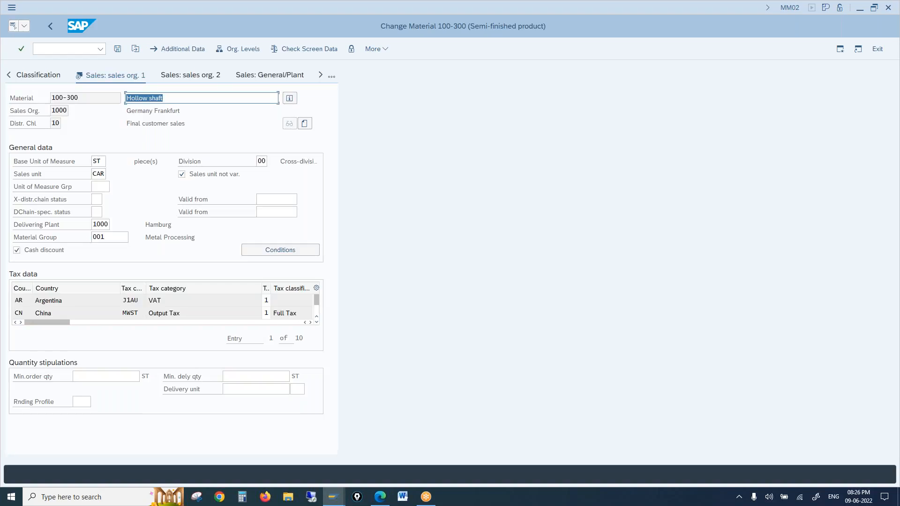
- Examine the Material Group, the material description and the Cash discount option in the Sales: sales org. 1 view
click(121, 237)
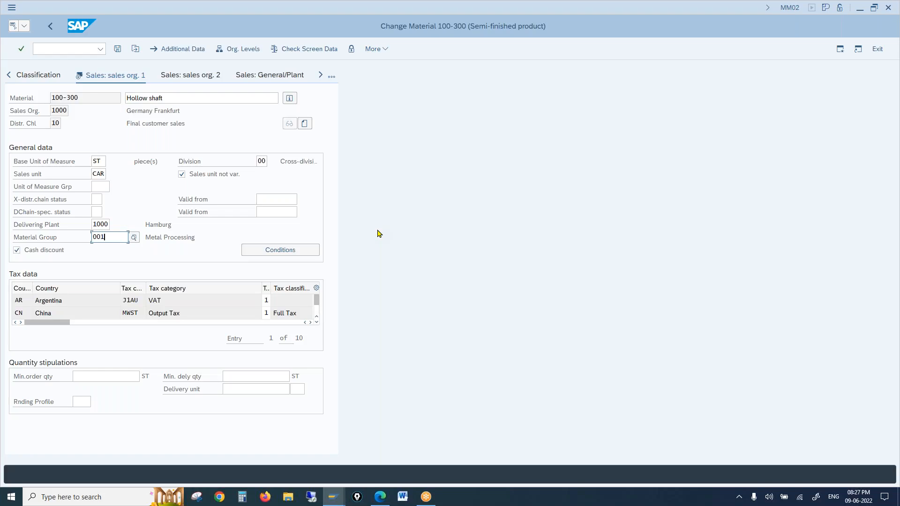
click(185, 97)
drag(167, 94, 125, 93)
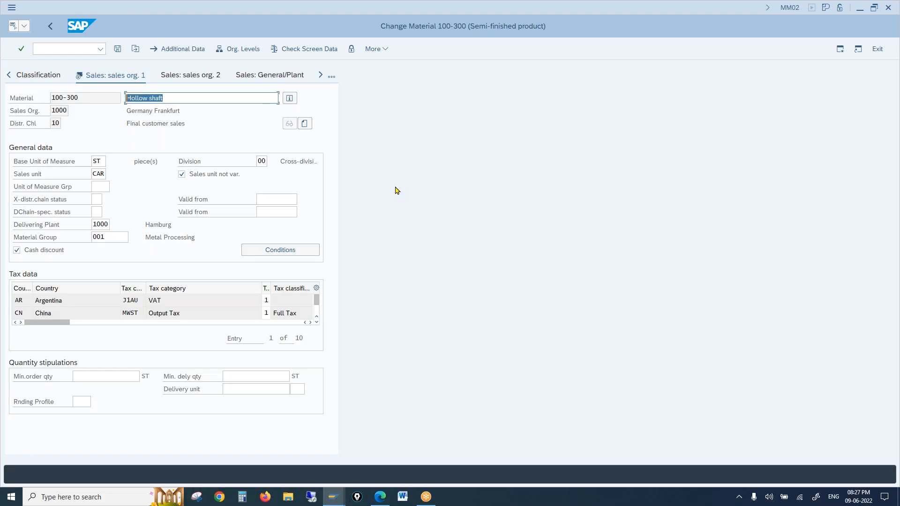
click(19, 252)
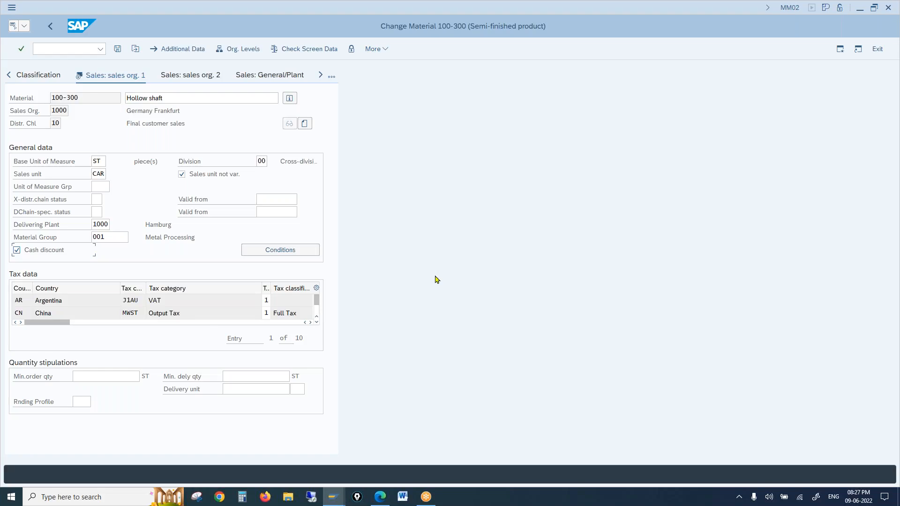
click(178, 99)
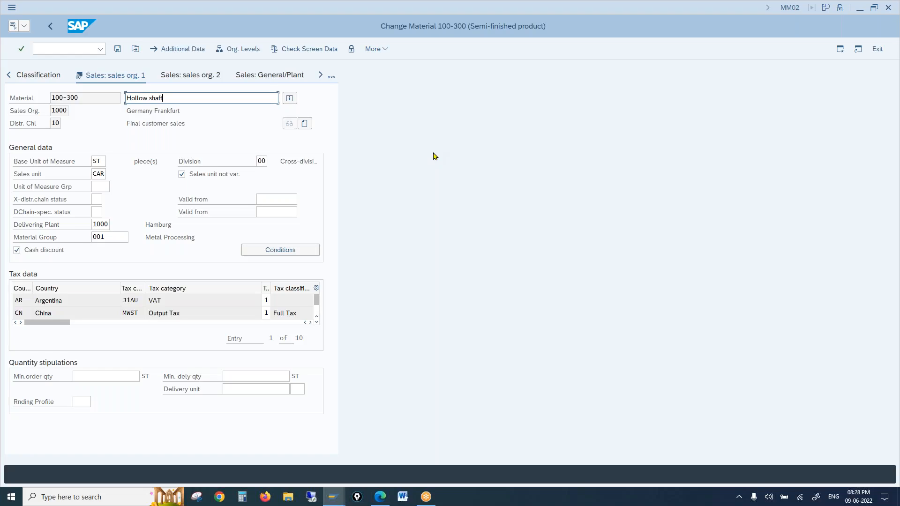
- Set both the minimum order quantity and the minimum delivery quantity to 100 in the quantity stipulations
click(96, 374)
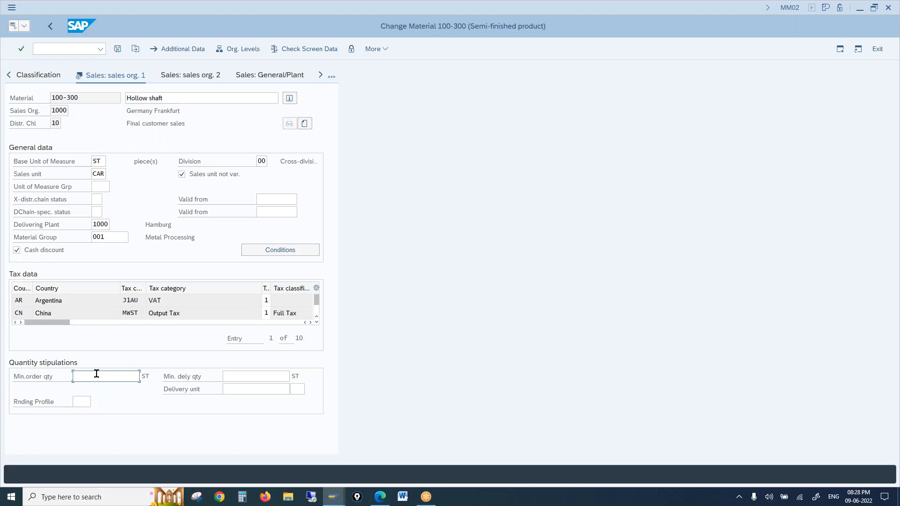
text(100)
drag(96, 377, 44, 369)
key(BackSpace)
click(239, 377)
text(100)
click(109, 378)
text(100)
drag(251, 376, 220, 371)
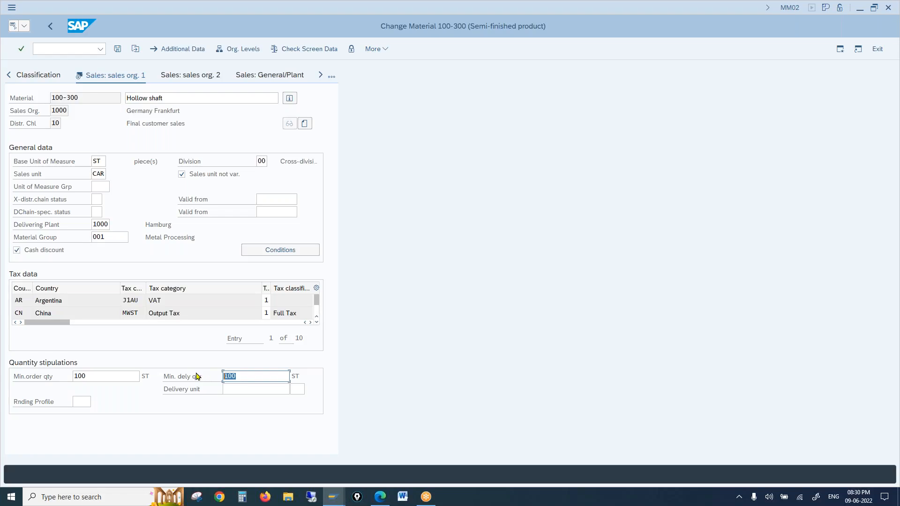
click(246, 380)
click(93, 377)
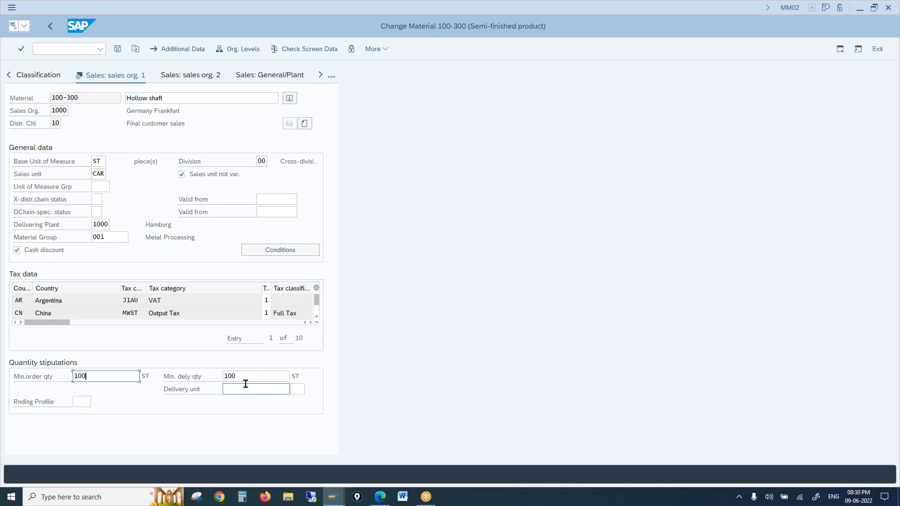
- Set the minimum delivery quantity to 50 and stay in the material without saving or exiting
click(245, 374)
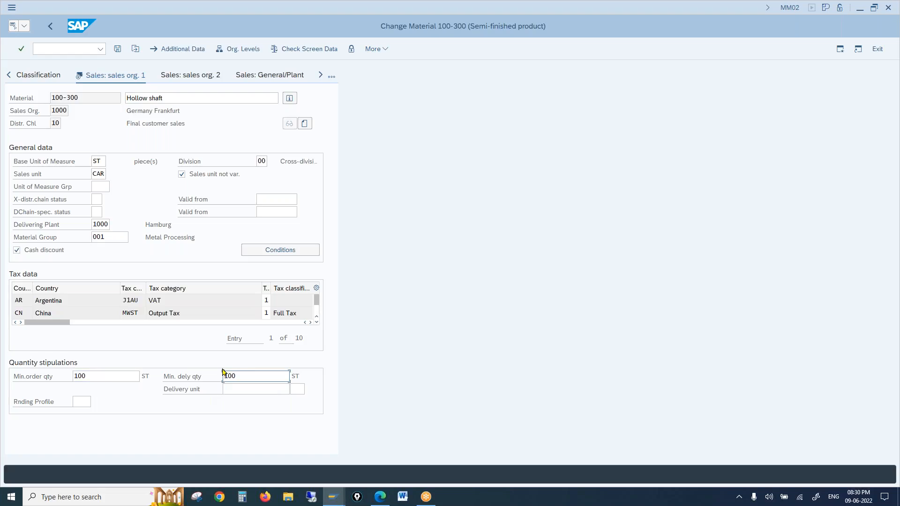
key(BackSpace)
key(BackSpace)
key(BackSpace)
text(50)
key(Return)
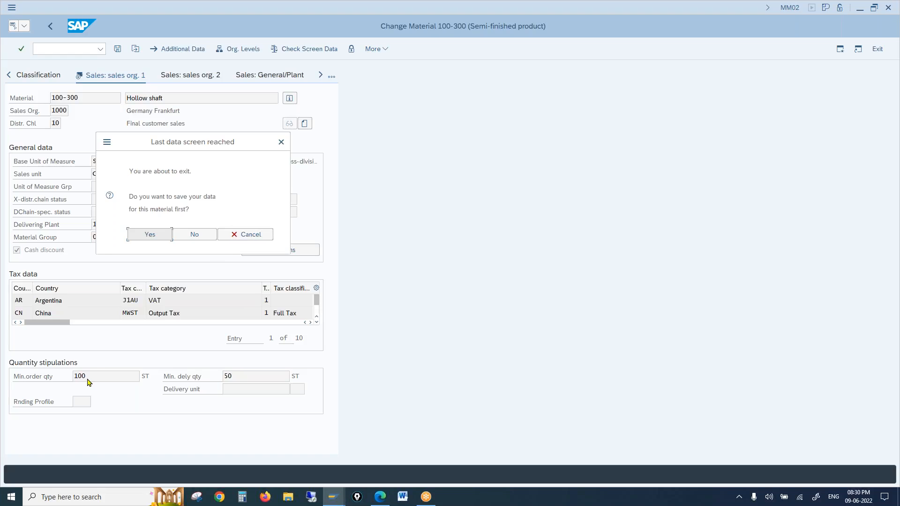
click(249, 240)
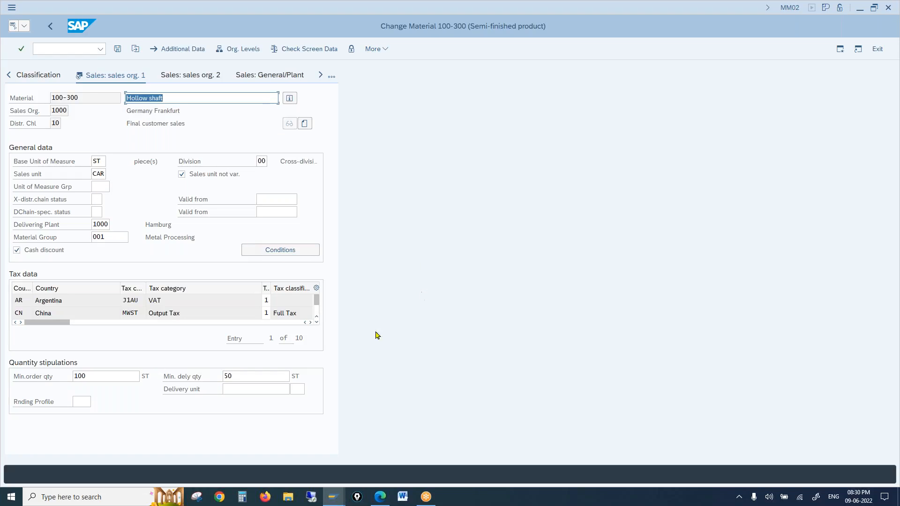
- Examine the Delivery unit field together with the base unit of measure in the Sales: sales org. 1 view
click(237, 390)
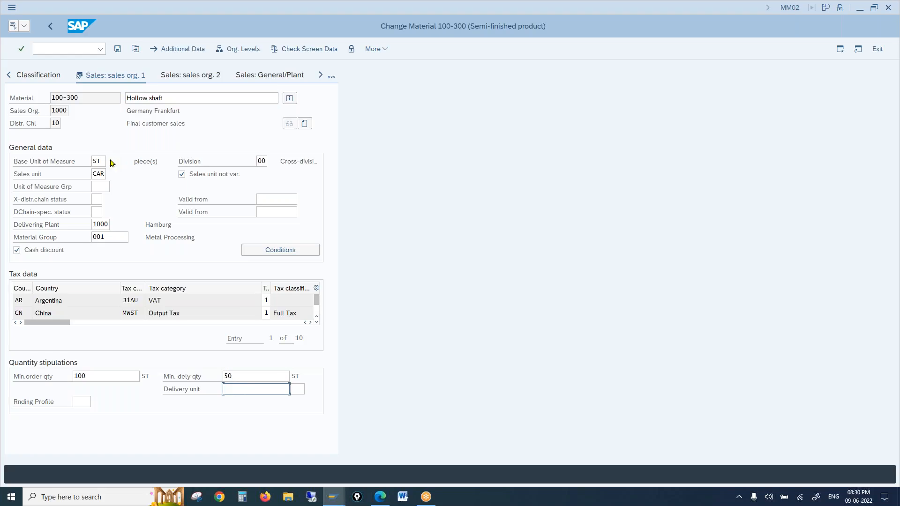
click(99, 159)
click(280, 388)
- Open the Sales: sales org. 2 view and examine the statistics, pricing, account assignment and rebate group fields under Grouping terms
click(205, 82)
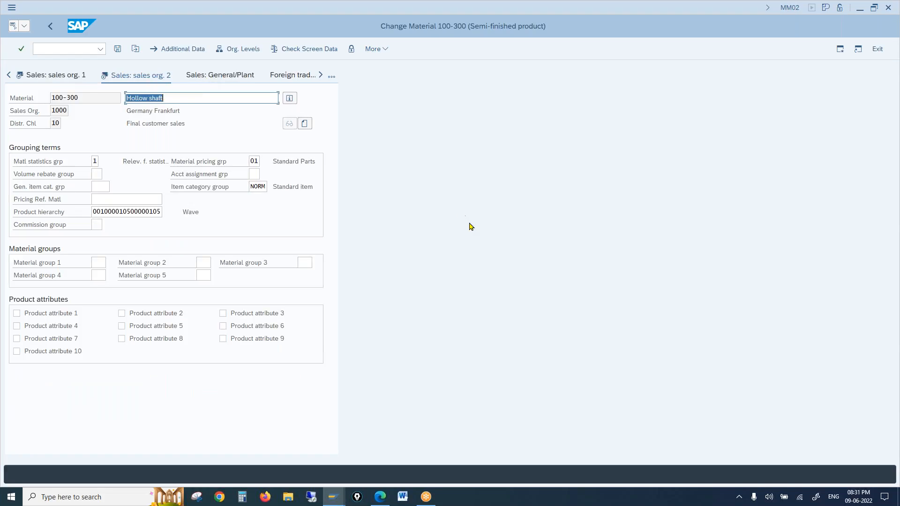
click(93, 160)
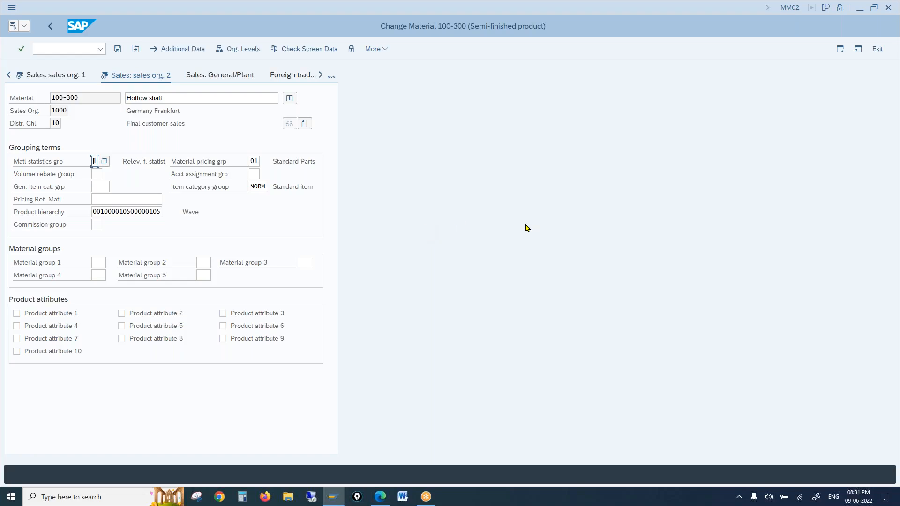
click(254, 161)
click(253, 174)
click(197, 175)
click(96, 213)
- Compare the general item category group in Basic data 1 with the item category group fields in Sales: sales org. 2
click(331, 77)
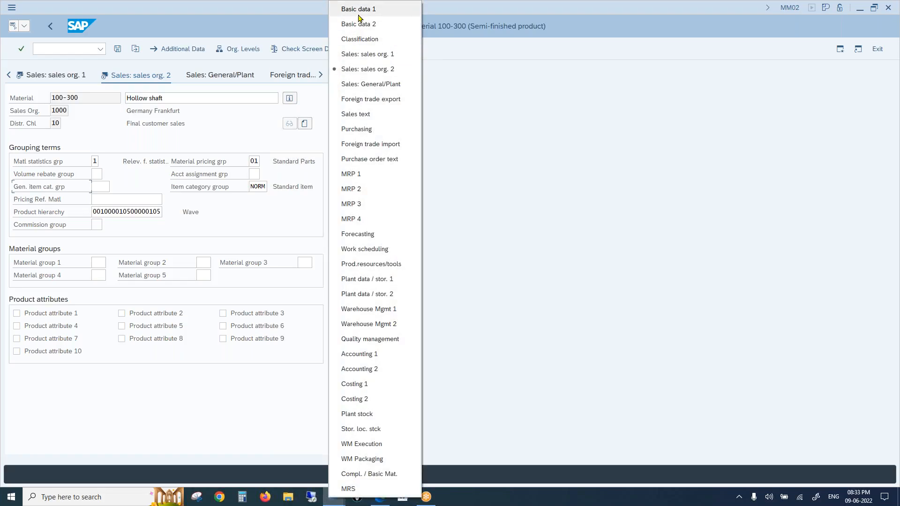
click(360, 18)
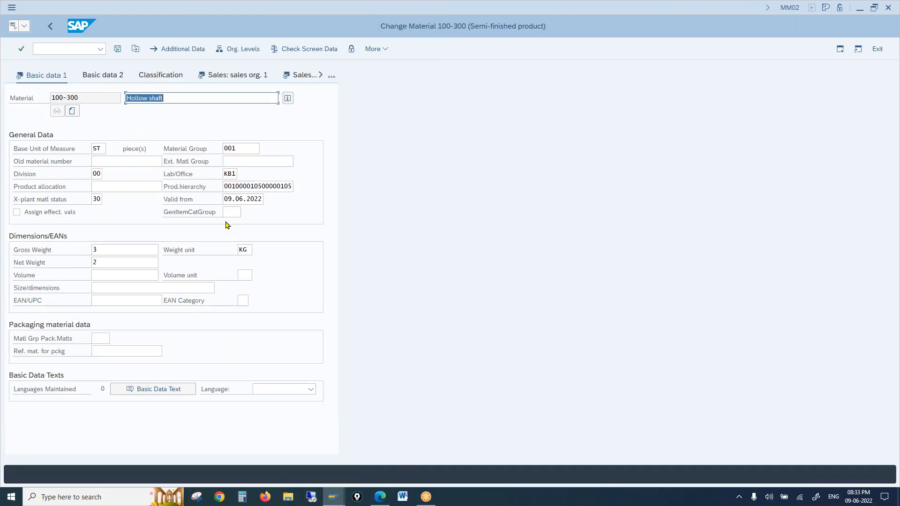
click(227, 213)
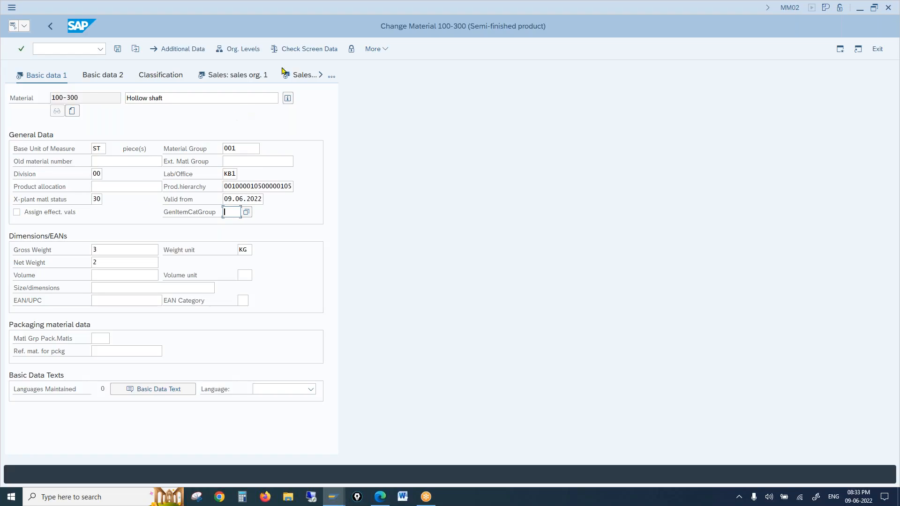
click(301, 76)
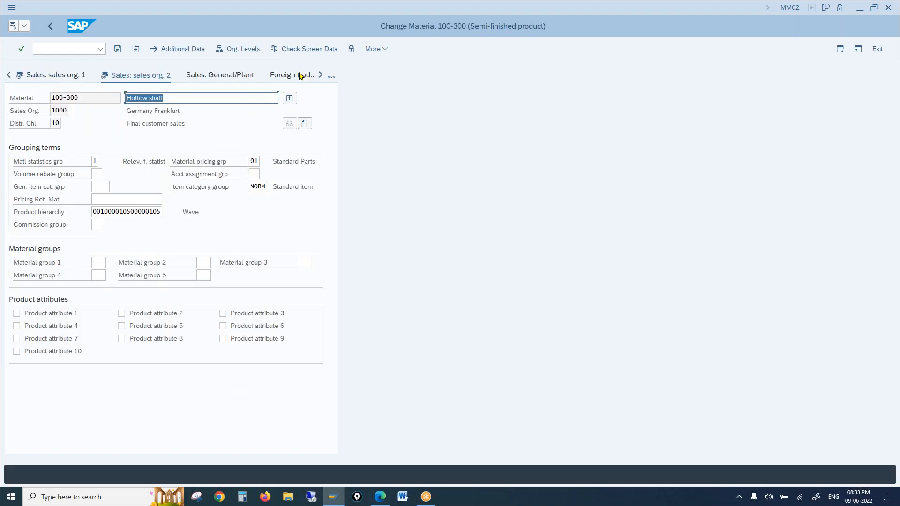
click(260, 188)
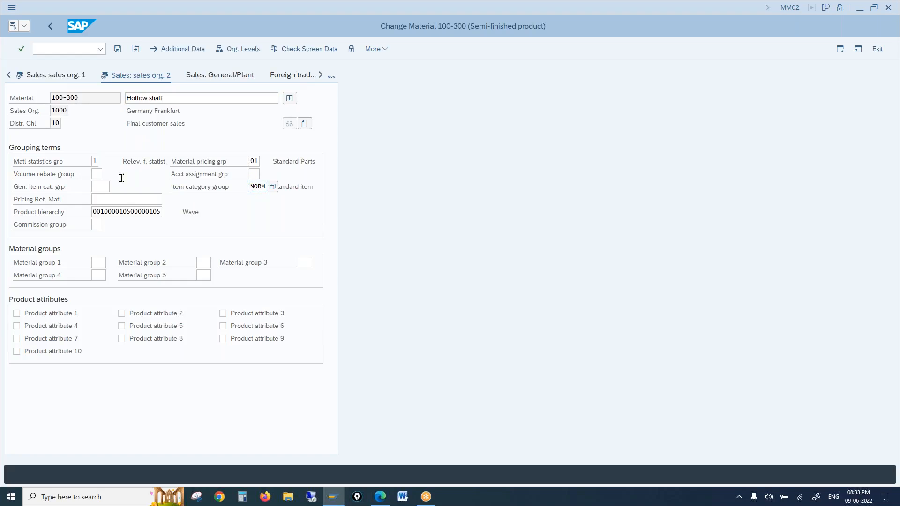
click(105, 190)
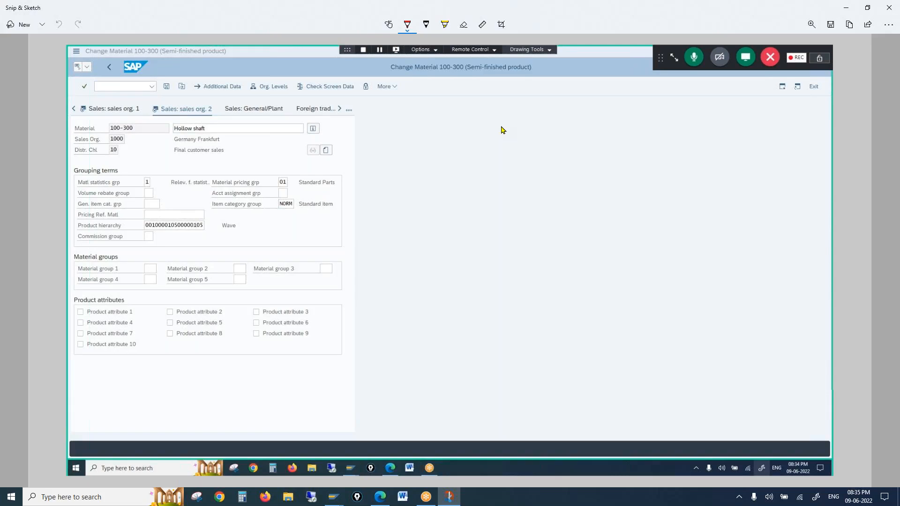
- Switch from Snip & Sketch back to the SAP window with material 100-300
click(333, 498)
click(371, 450)
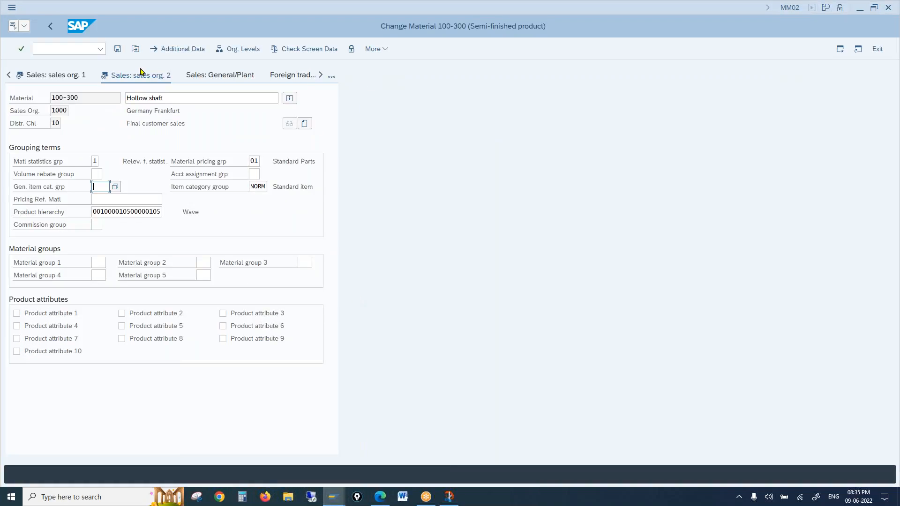
- Open an additional SAP GUI window and start transaction VOV4 for item category assignment
click(11, 7)
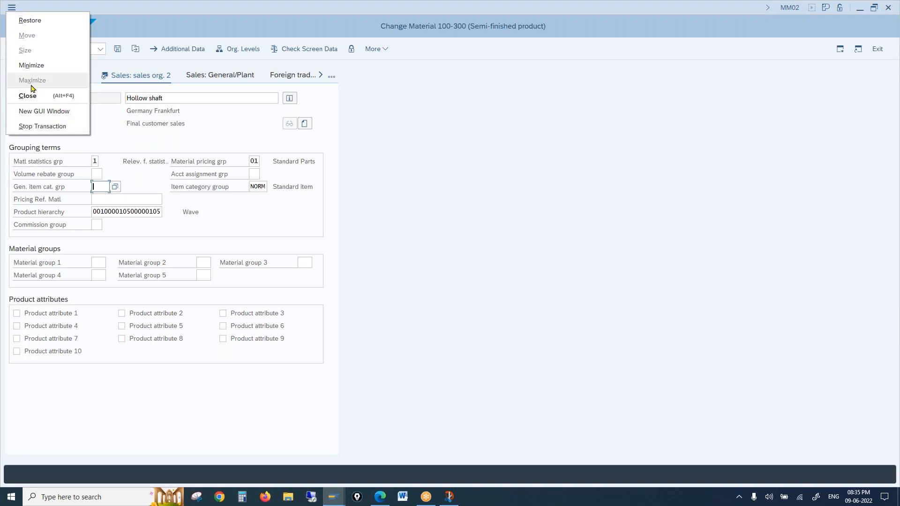
click(36, 110)
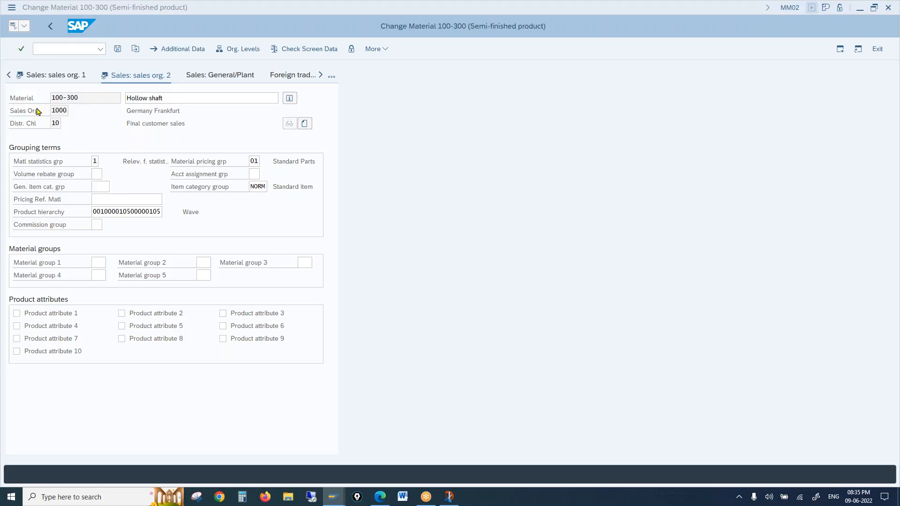
text(v0v4)
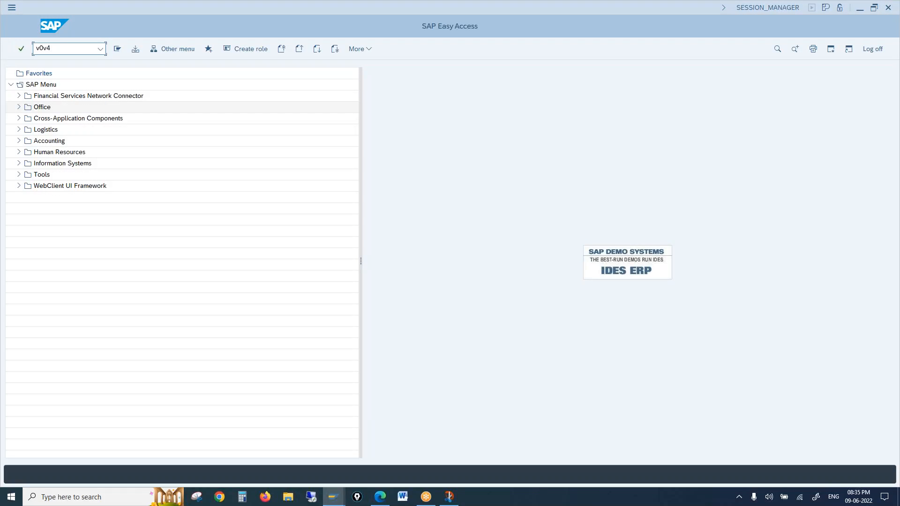
key(Return)
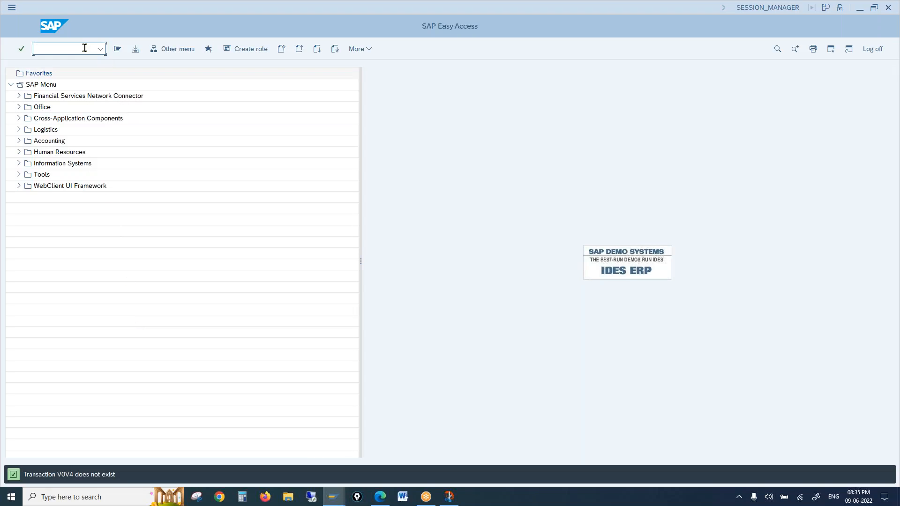
text(vov4)
key(Return)
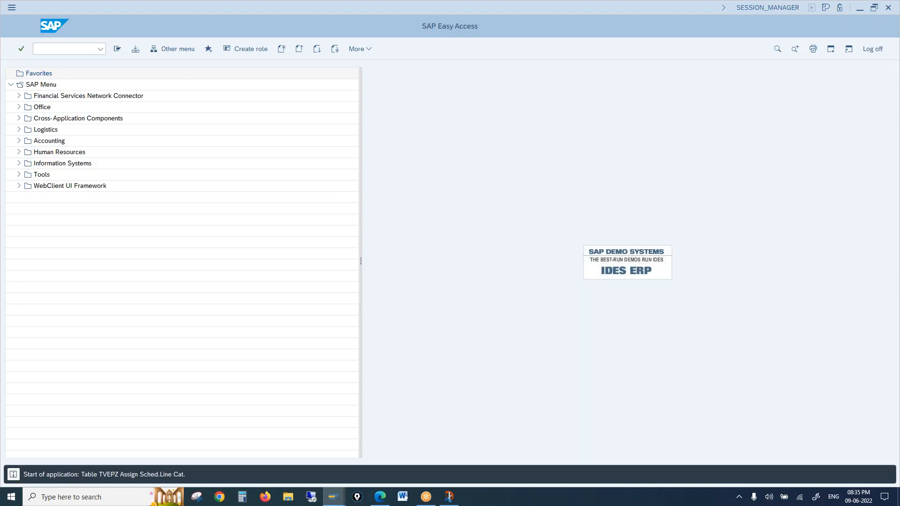
- Open the positioning dialog of the item category assignment table and examine its sales document type, item category group, usage and higher-level item category keys
click(83, 455)
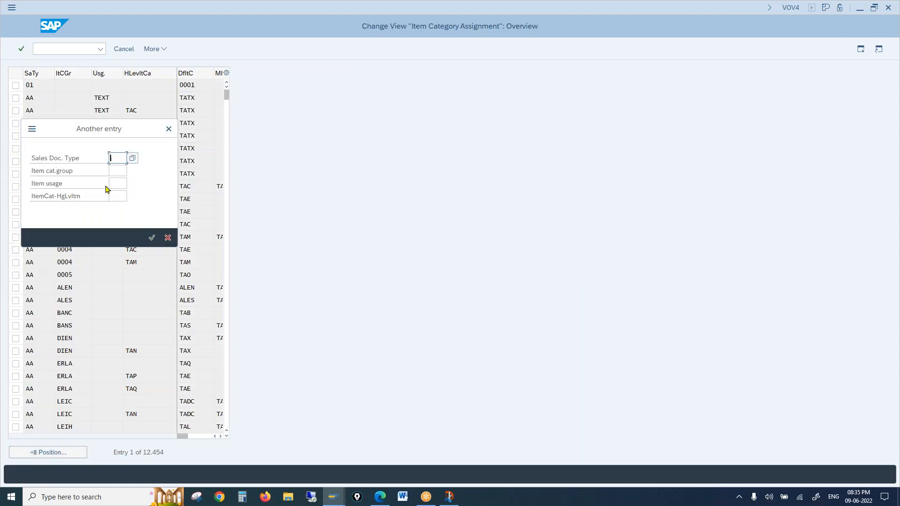
drag(75, 158, 35, 171)
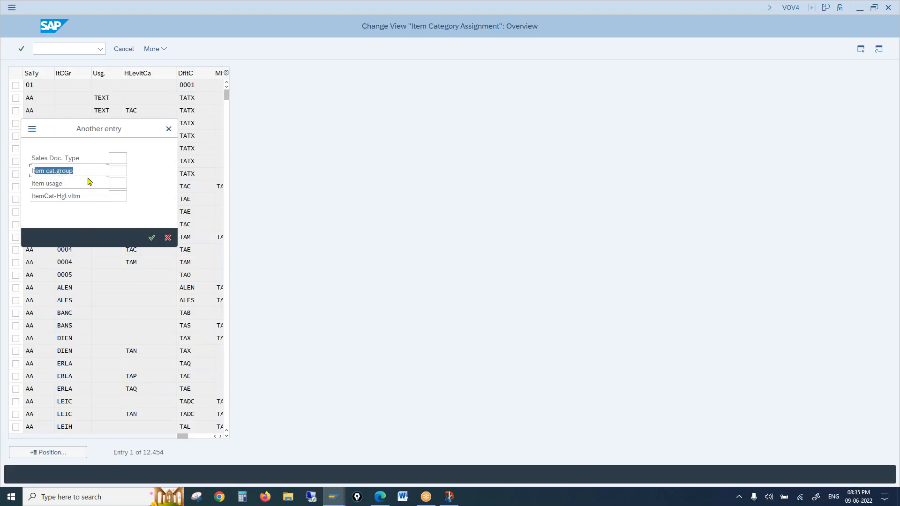
drag(81, 196, 54, 196)
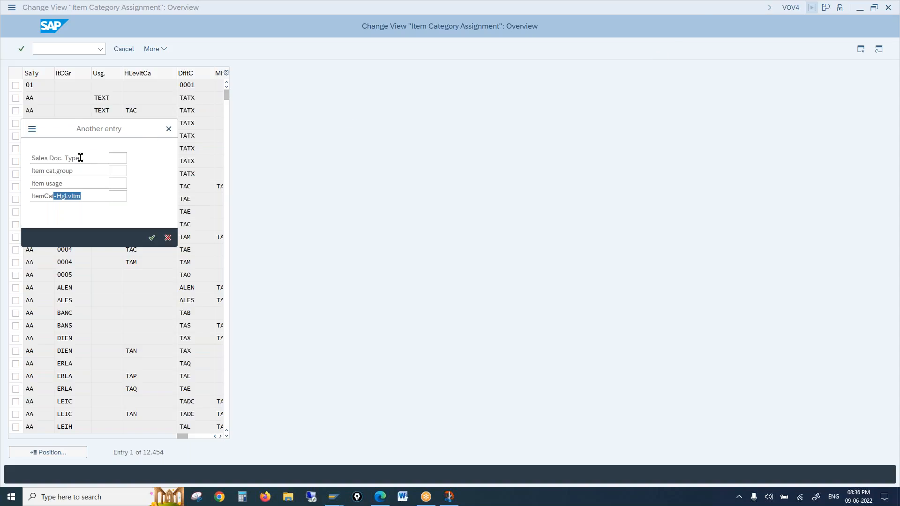
drag(75, 171, 29, 168)
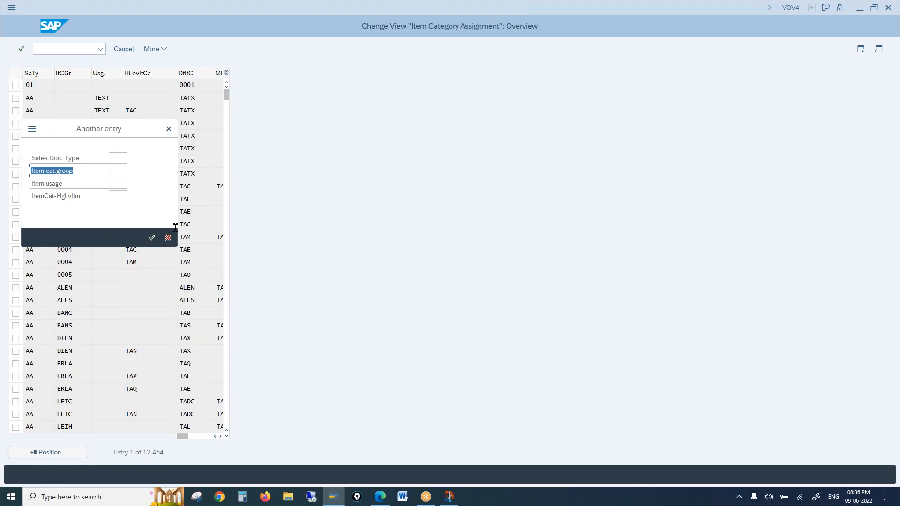
- Compare the item category group of material 100-300 with the item category group key in the VOV4 entry dialog
mouse_move(328, 496)
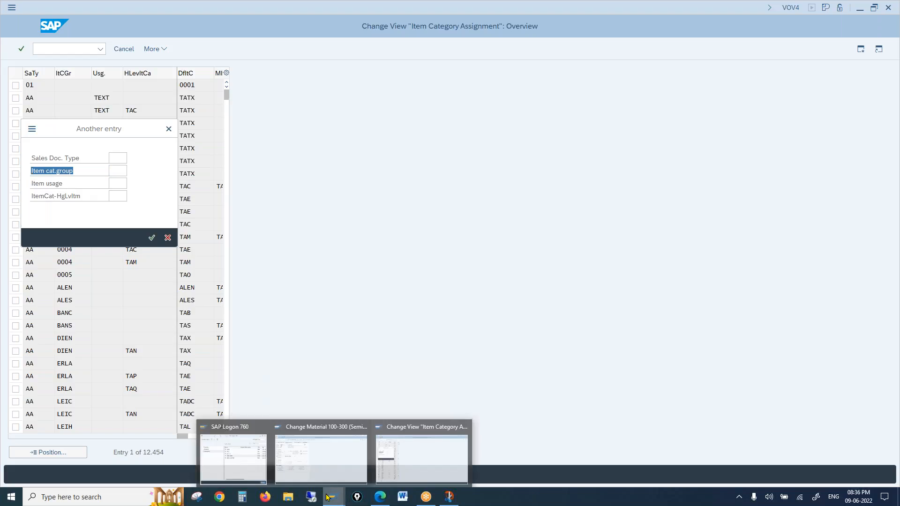
click(321, 457)
click(181, 191)
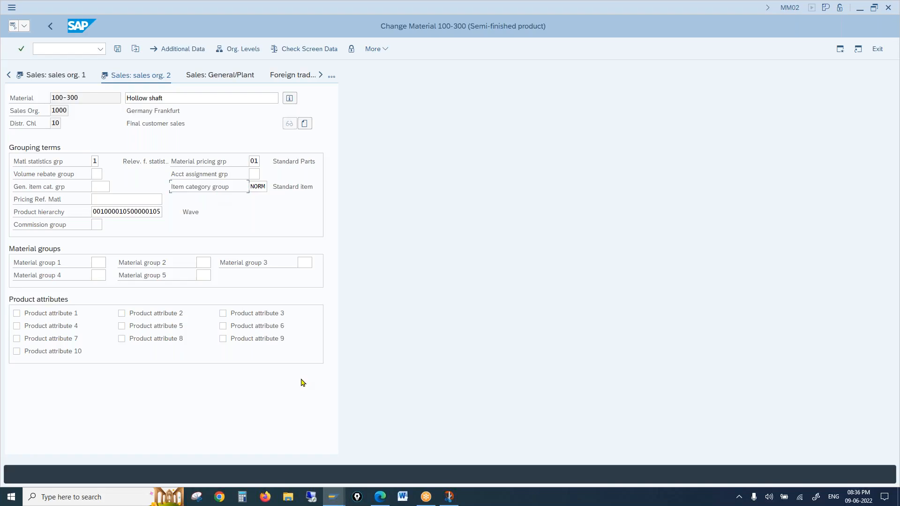
mouse_move(331, 499)
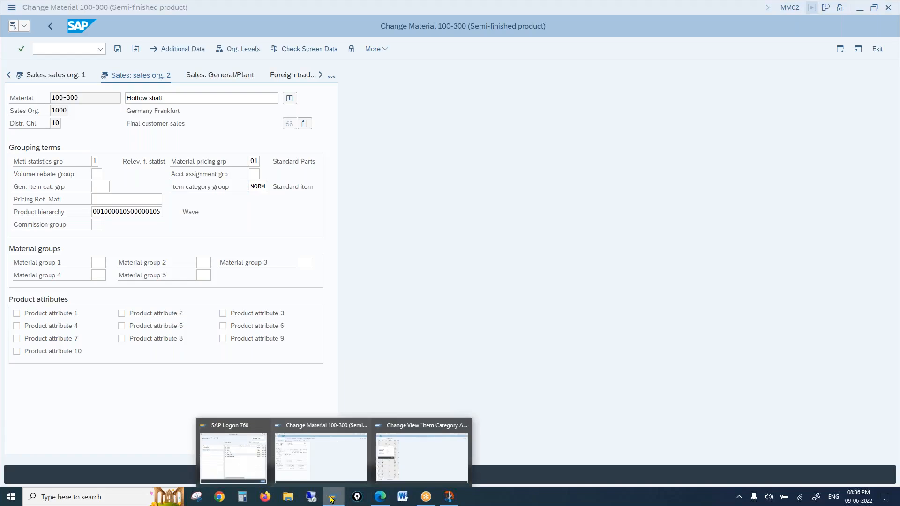
click(386, 459)
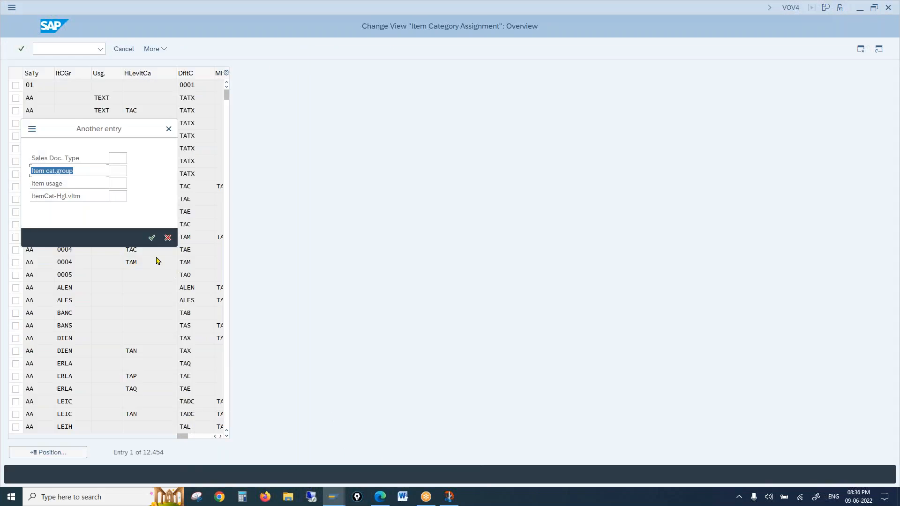
click(114, 170)
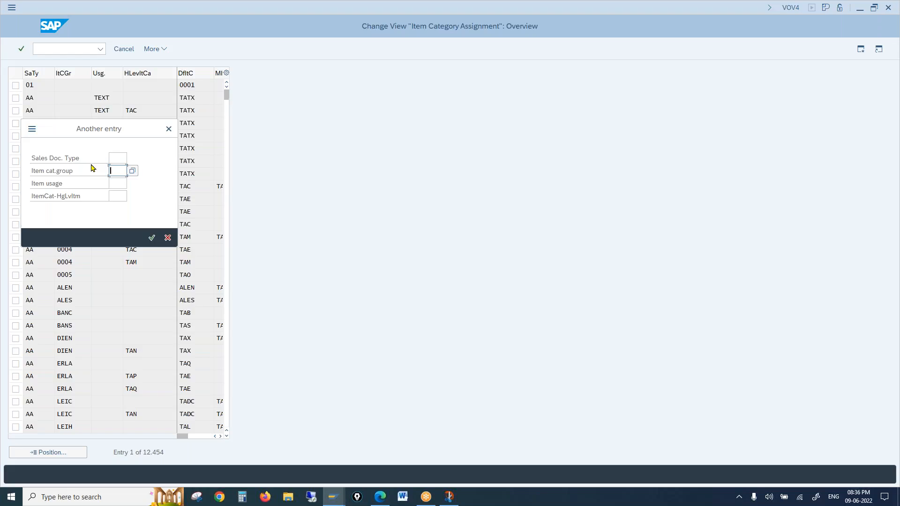
click(330, 501)
click(328, 457)
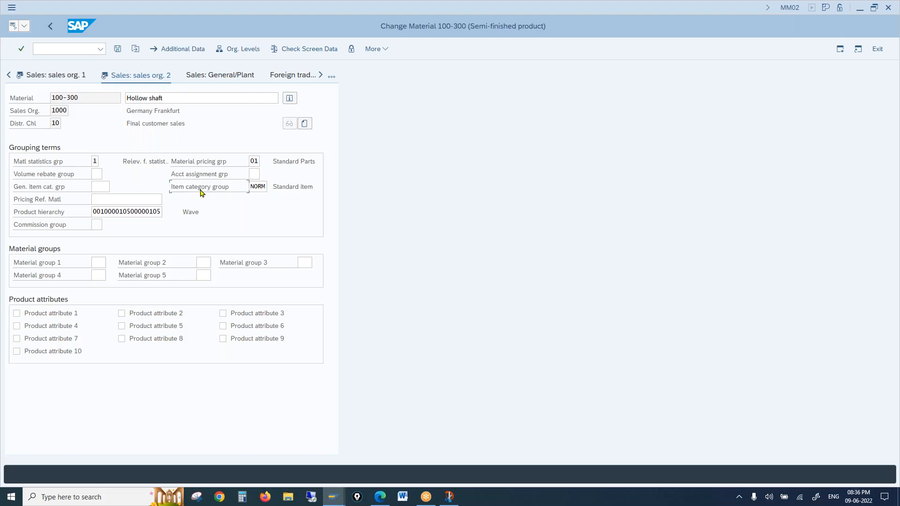
- Examine the general item category group and the item category group under Grouping terms for material 100-300
click(99, 187)
click(203, 189)
drag(252, 186, 273, 185)
click(100, 186)
click(78, 189)
- Open the Sales: General/Plant view and examine the loading group under Shipping data
click(222, 78)
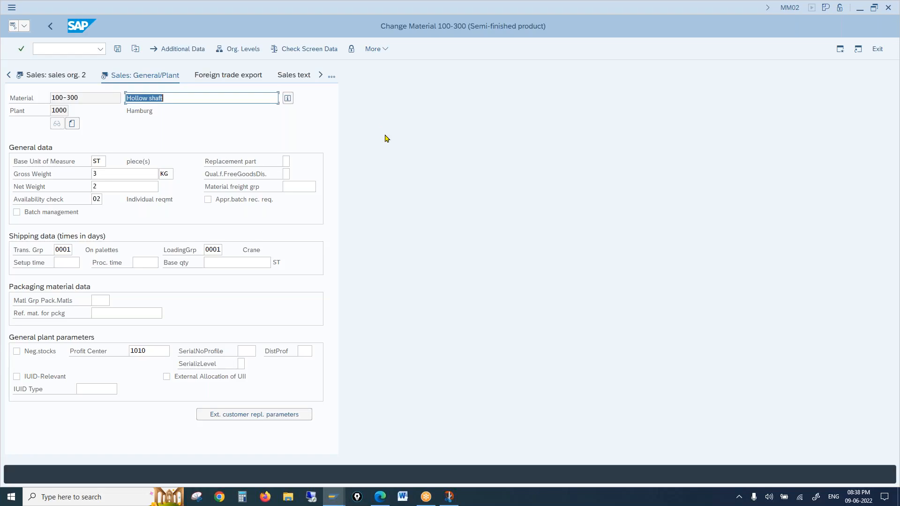
click(209, 250)
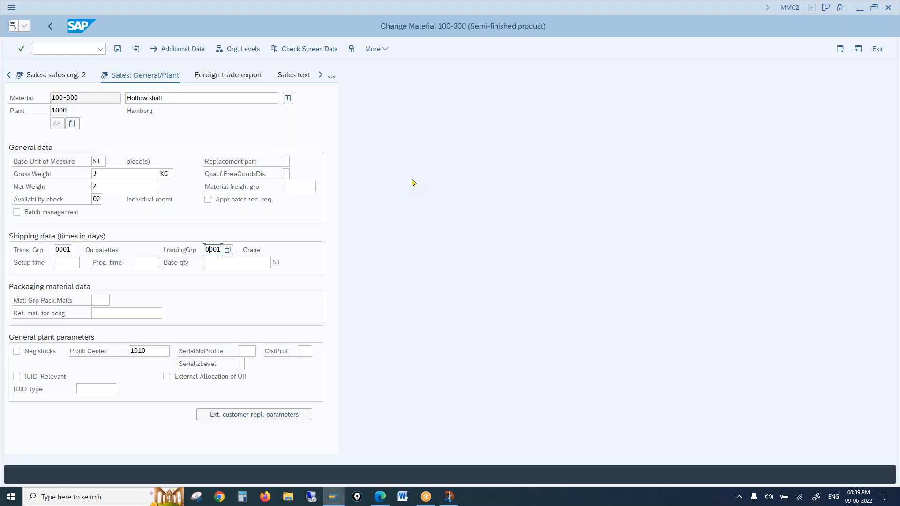
click(193, 253)
click(210, 248)
- Leave the material master for transaction SPRO and open the SAP Reference IMG
click(80, 49)
text(/n)
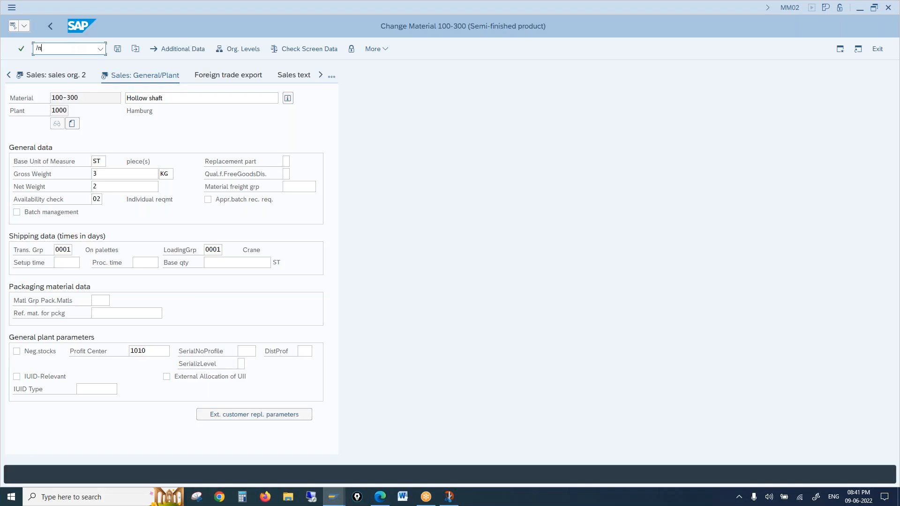
text(spro)
key(Return)
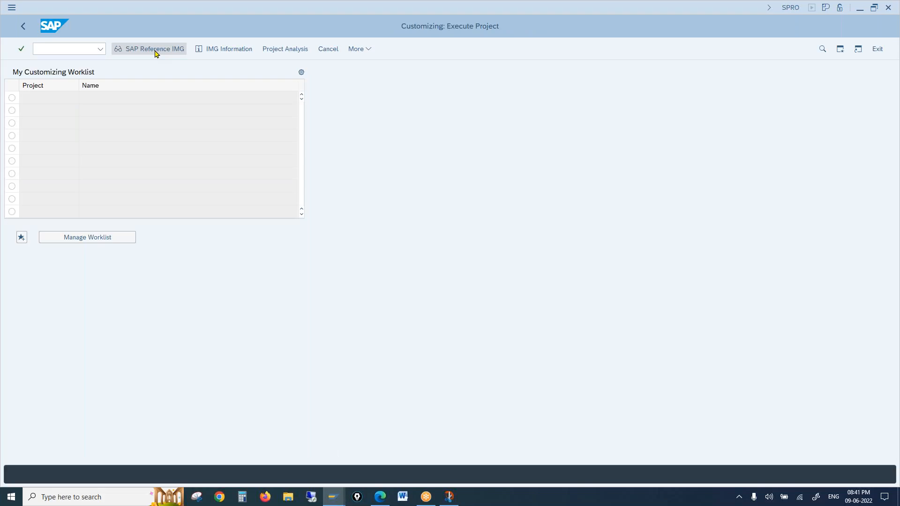
click(156, 51)
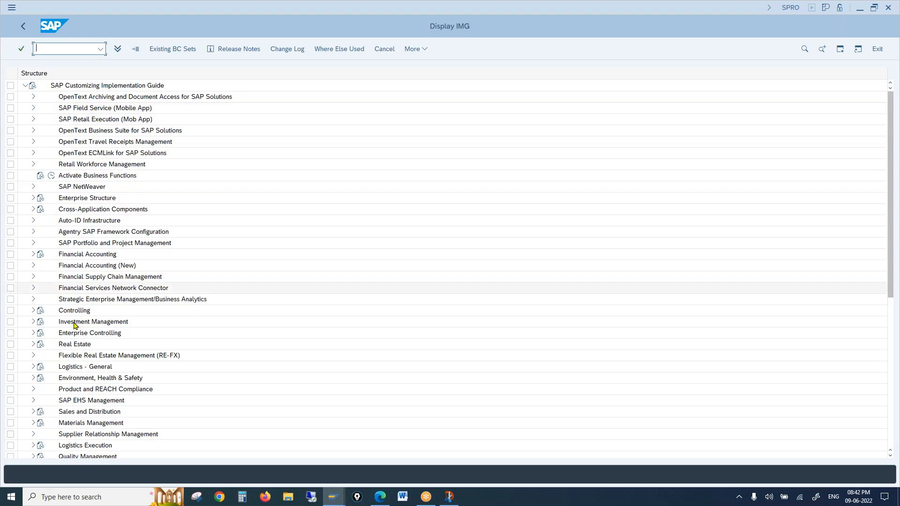
- Open Define Attributes of Material Types under Logistics - General, Material Master, Basic Settings, Material Types
click(33, 366)
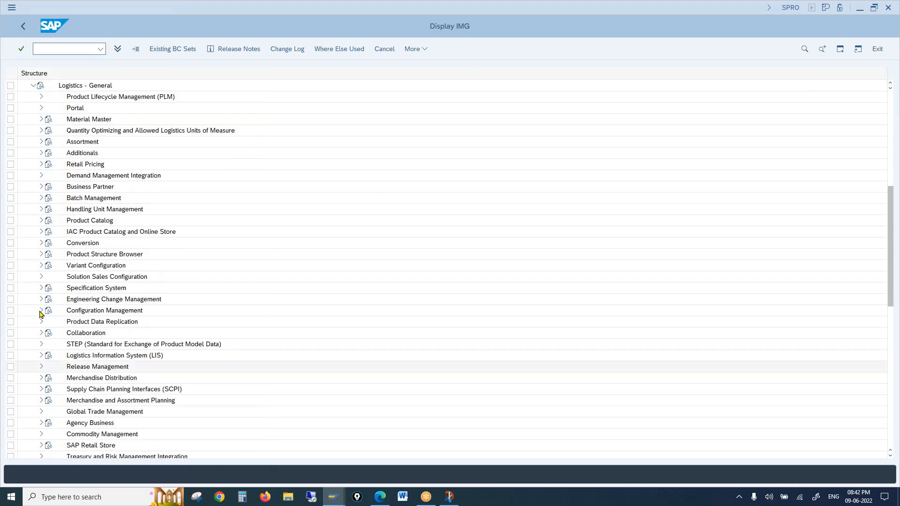
click(53, 123)
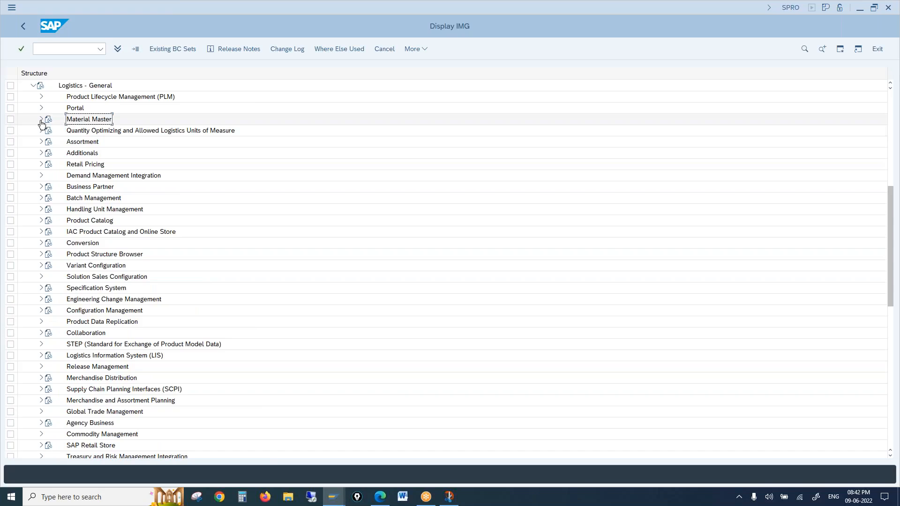
click(41, 119)
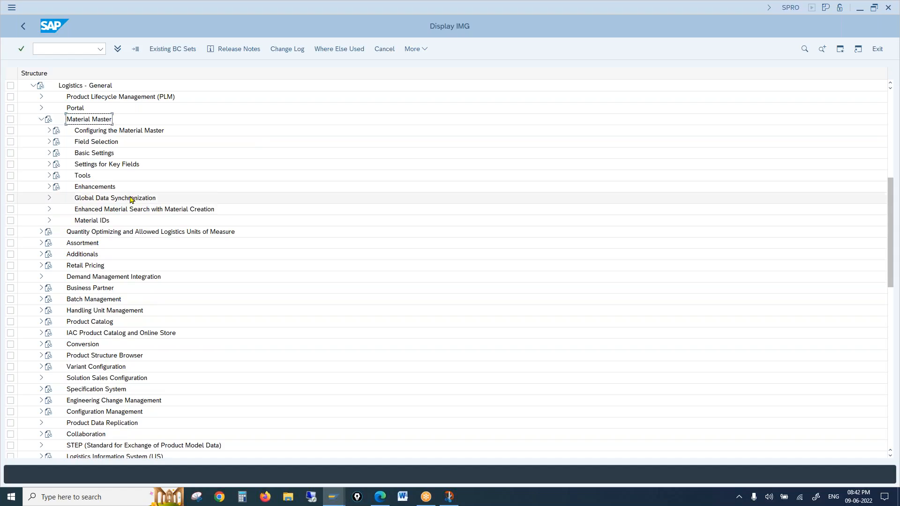
click(49, 153)
click(114, 199)
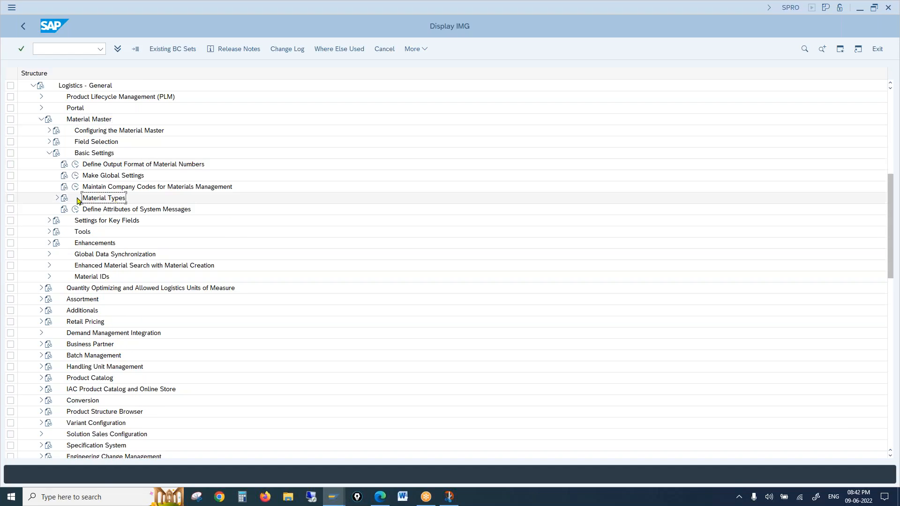
click(56, 197)
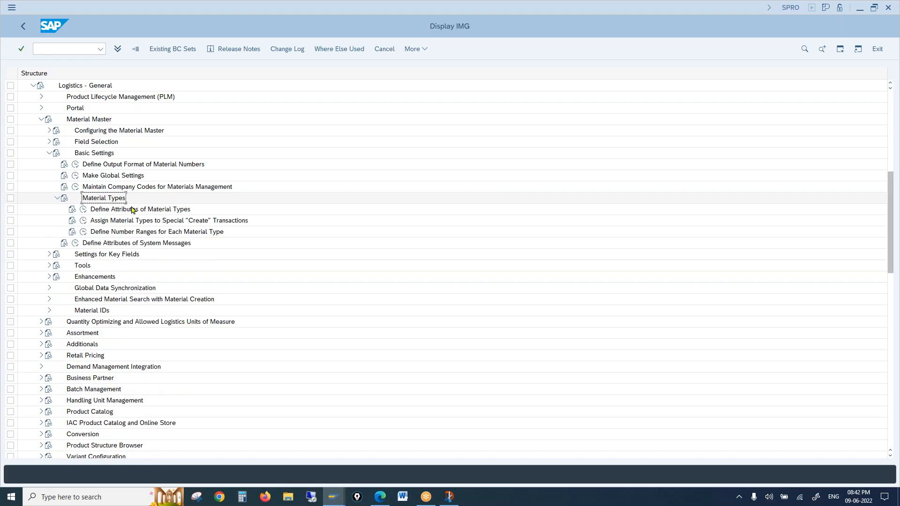
click(83, 209)
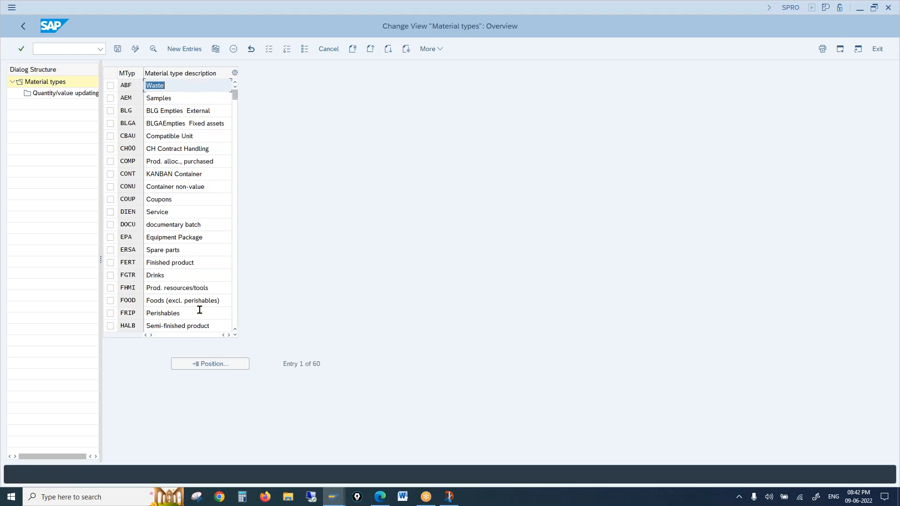
- Find material type FERT, examine the item category group in its details, and return to the IMG structure
click(205, 363)
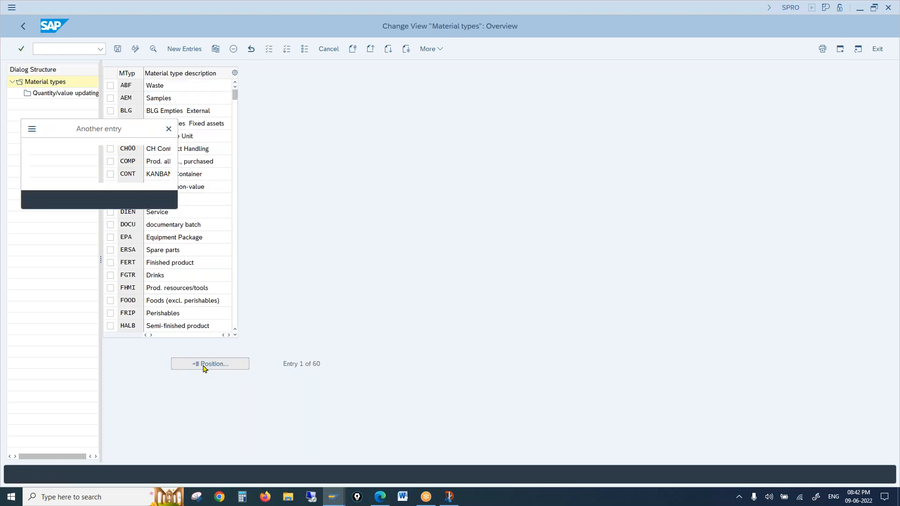
text(fert)
key(Return)
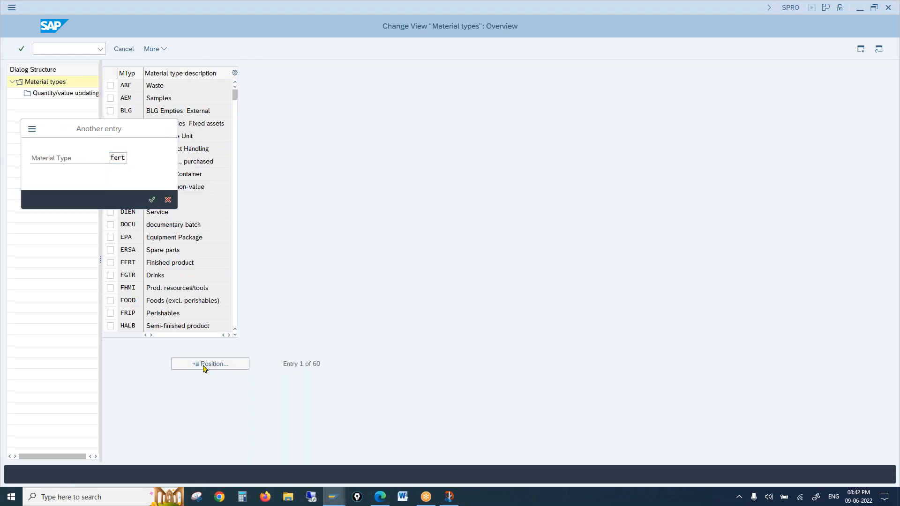
double_click(172, 85)
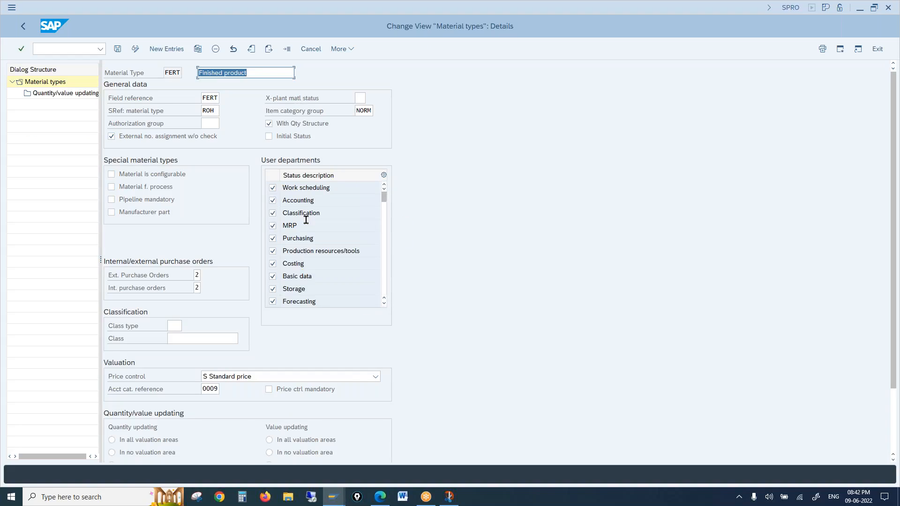
click(364, 108)
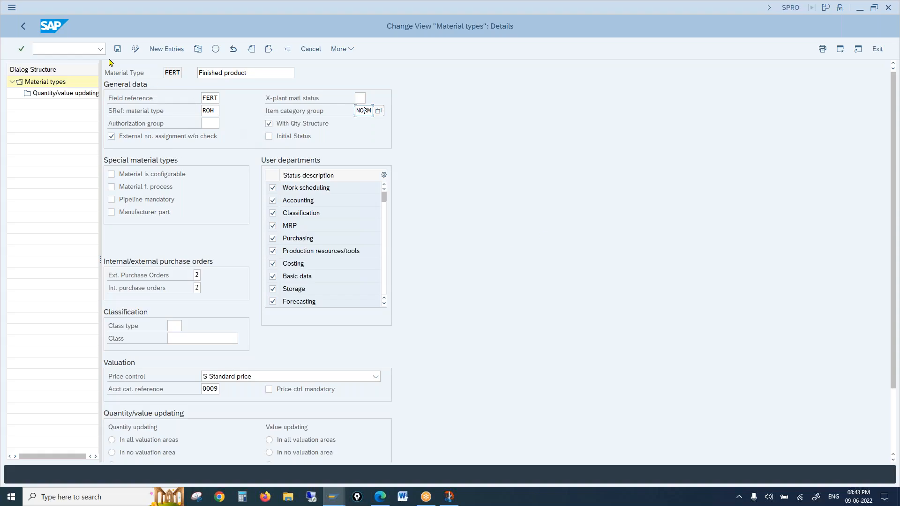
click(24, 27)
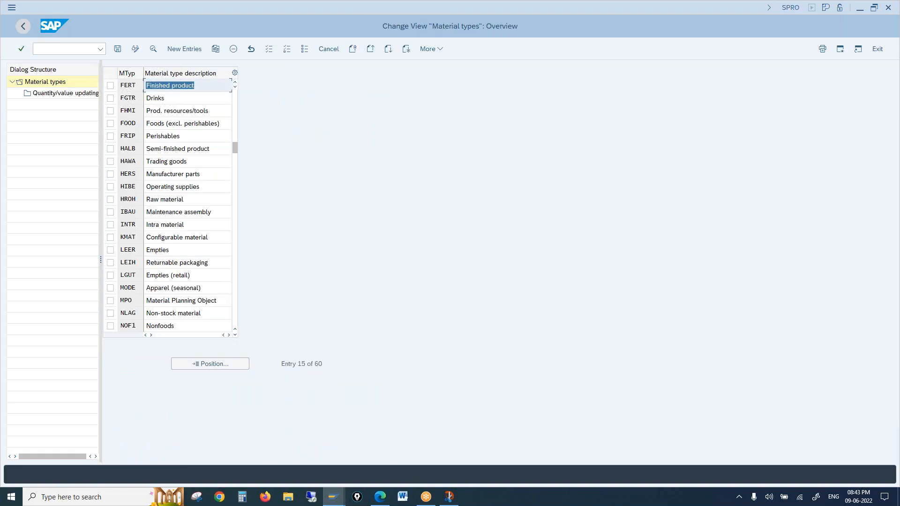
click(23, 26)
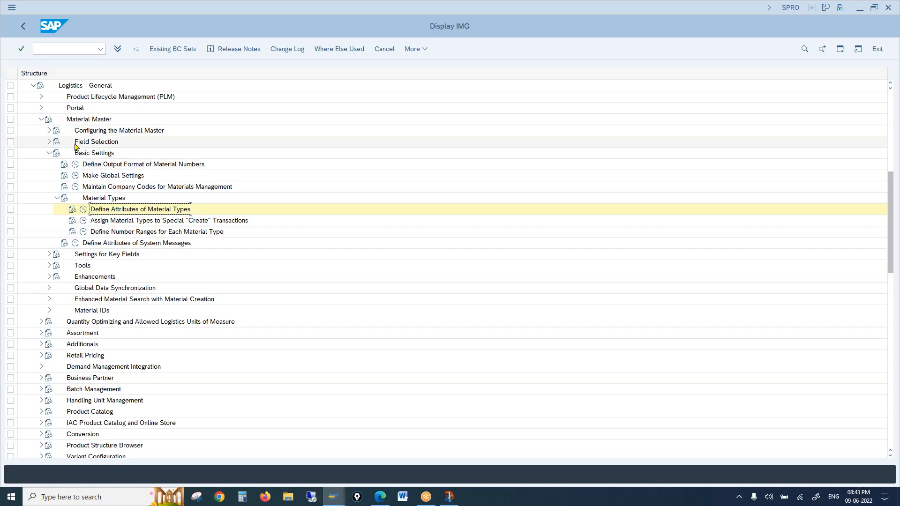
- Open Define Industry Sectors and Industry-Sector-Specific Field Selection under Field Selection and examine the list of industry sectors
click(49, 131)
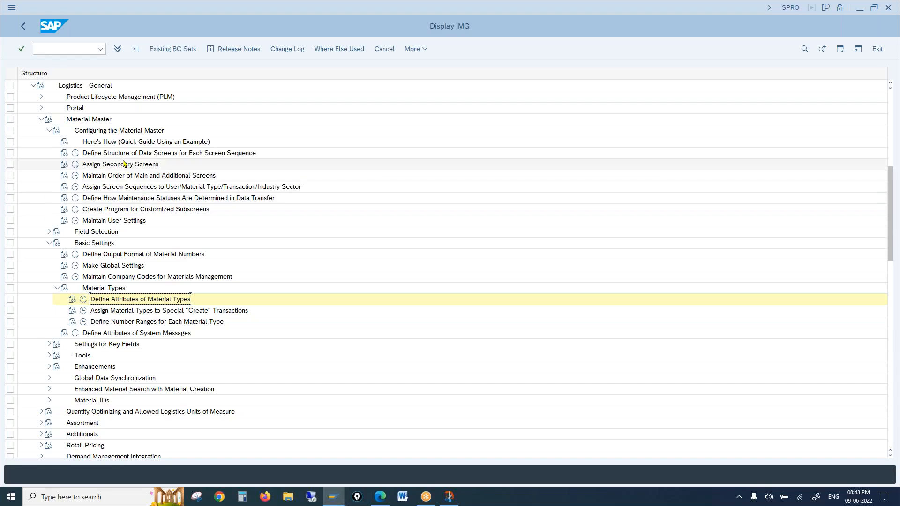
click(49, 130)
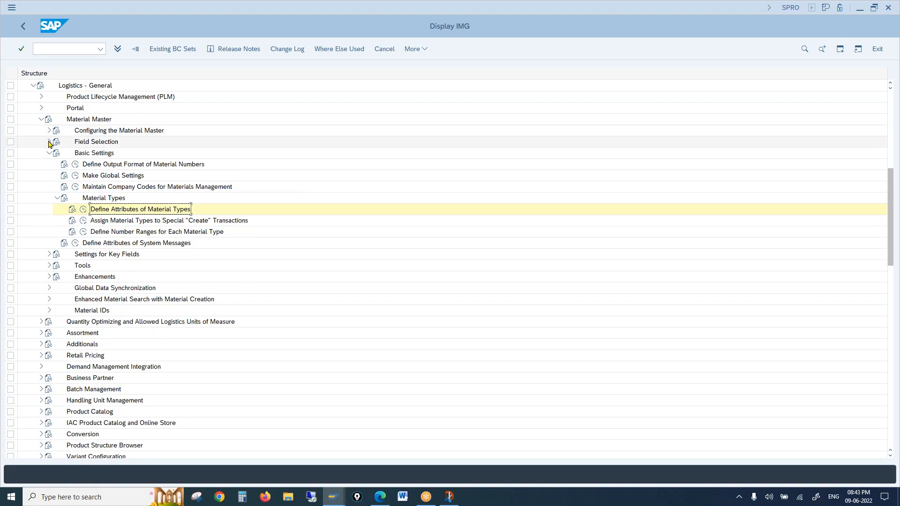
click(49, 142)
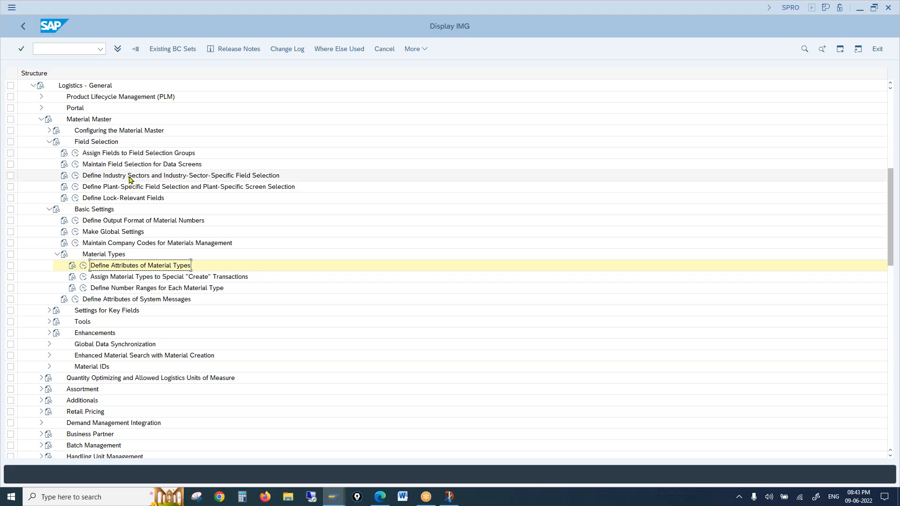
click(75, 175)
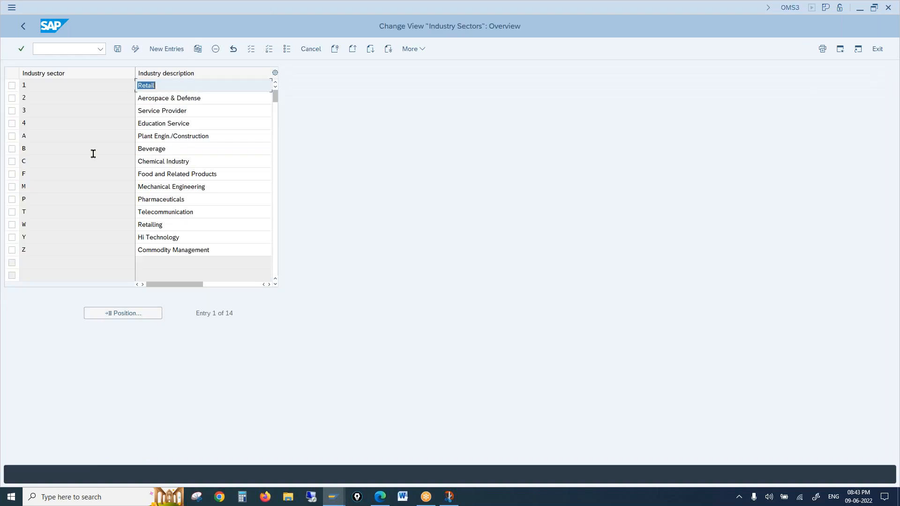
click(177, 200)
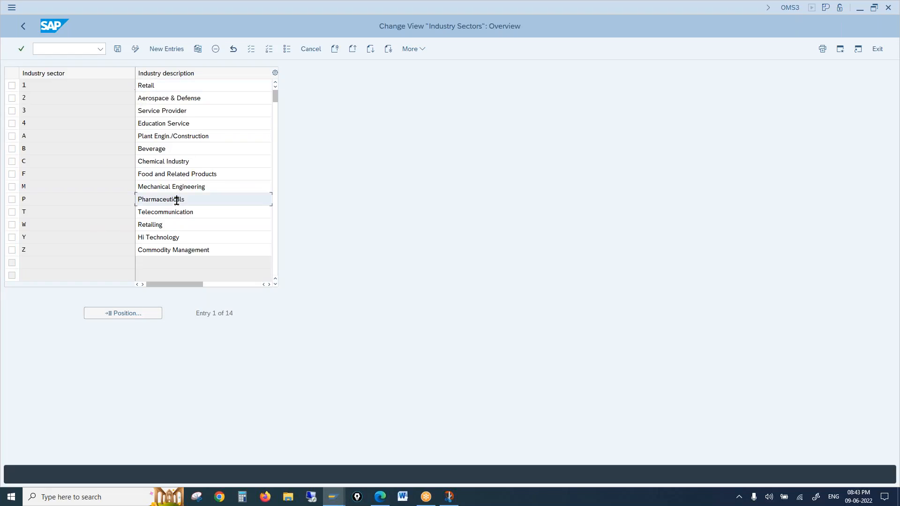